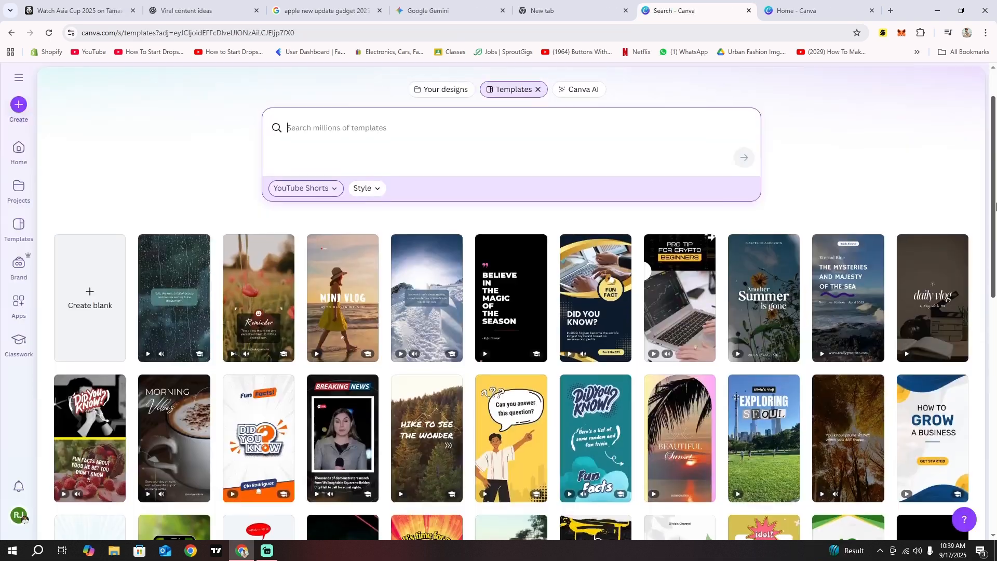
pyautogui.scroll(-3, 996, 222)
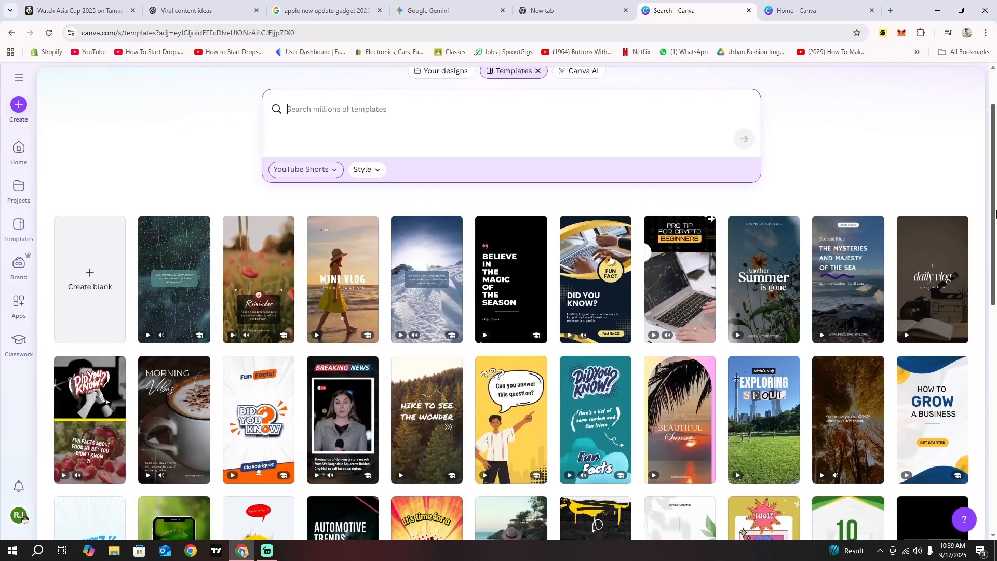
pyautogui.moveTo(996, 223); pyautogui.dragTo(996, 268)
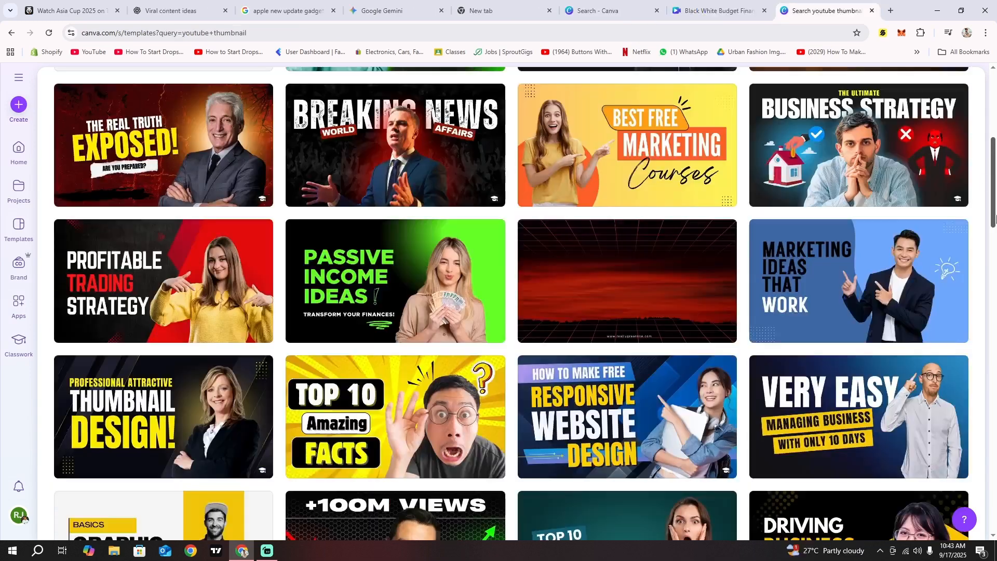
# Open the green Passive Income Ideas YouTube thumbnail template for customizing in a new tab, and browse the similar templates
pyautogui.scroll(-1, 995, 223)
pyautogui.moveTo(996, 223); pyautogui.dragTo(996, 236)
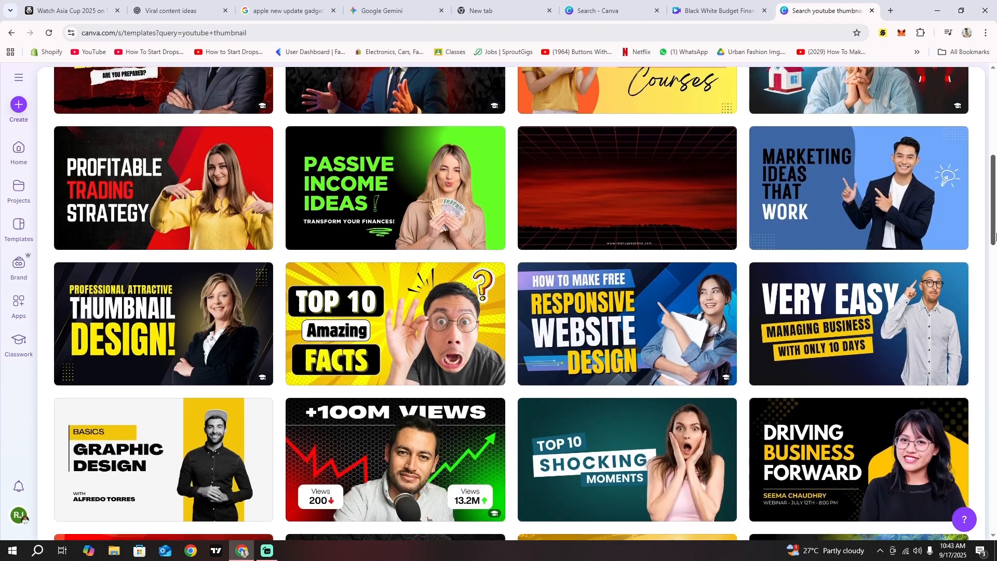
pyautogui.rightClick(403, 156)
pyautogui.rightClick(353, 183)
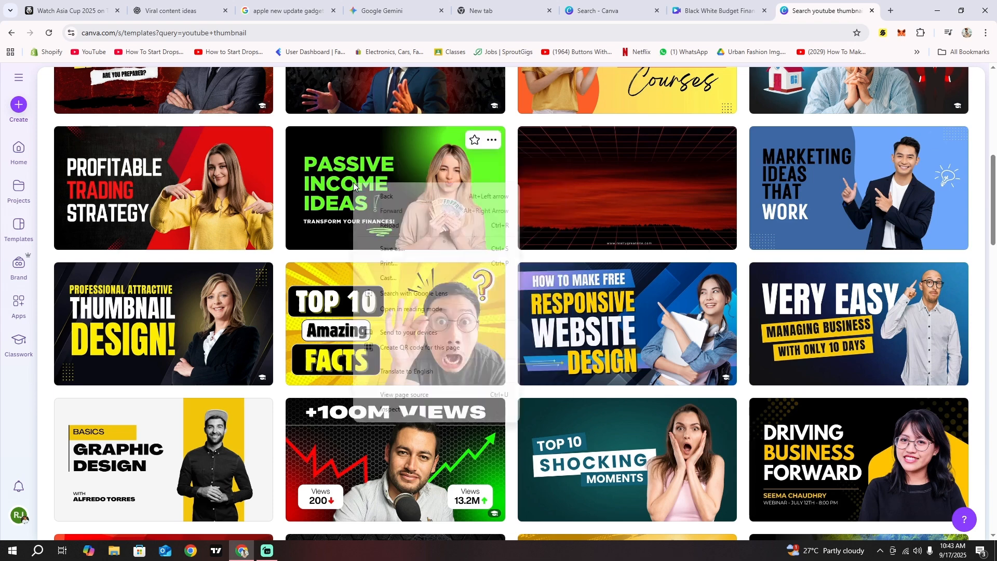
pyautogui.click(429, 163)
pyautogui.rightClick(716, 197)
pyautogui.click(735, 210)
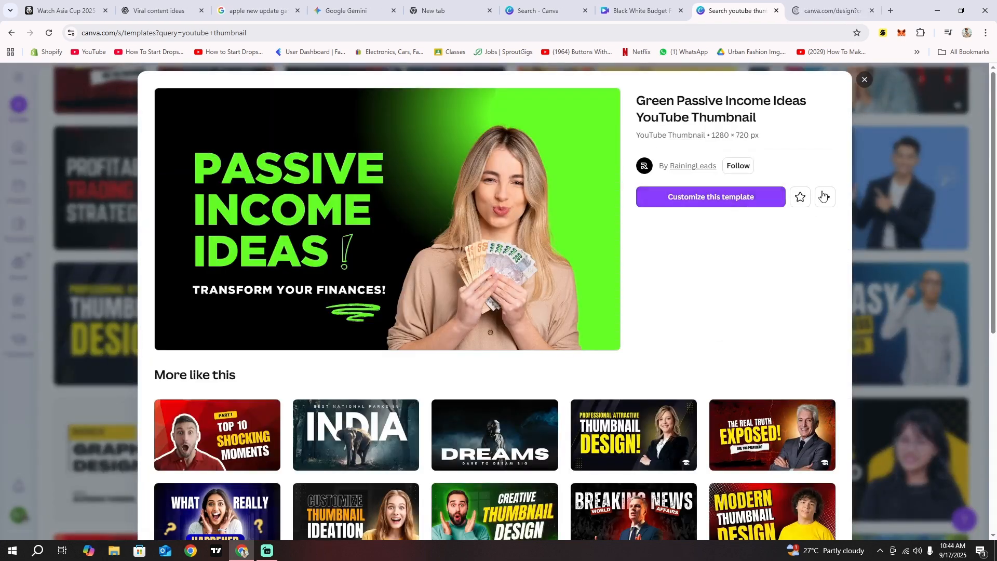
pyautogui.moveTo(995, 176); pyautogui.dragTo(996, 318)
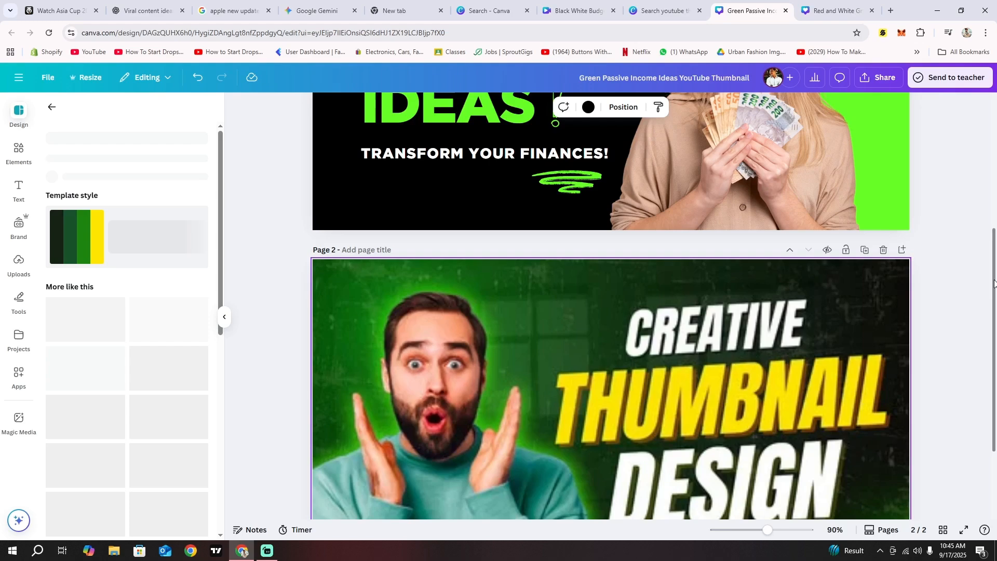
# Move the surprised man's photo from the Creative Thumbnail Design page up onto the Passive Income Ideas page
pyautogui.moveTo(994, 301); pyautogui.dragTo(994, 252)
pyautogui.click(793, 253)
pyautogui.scroll(-4, 792, 253)
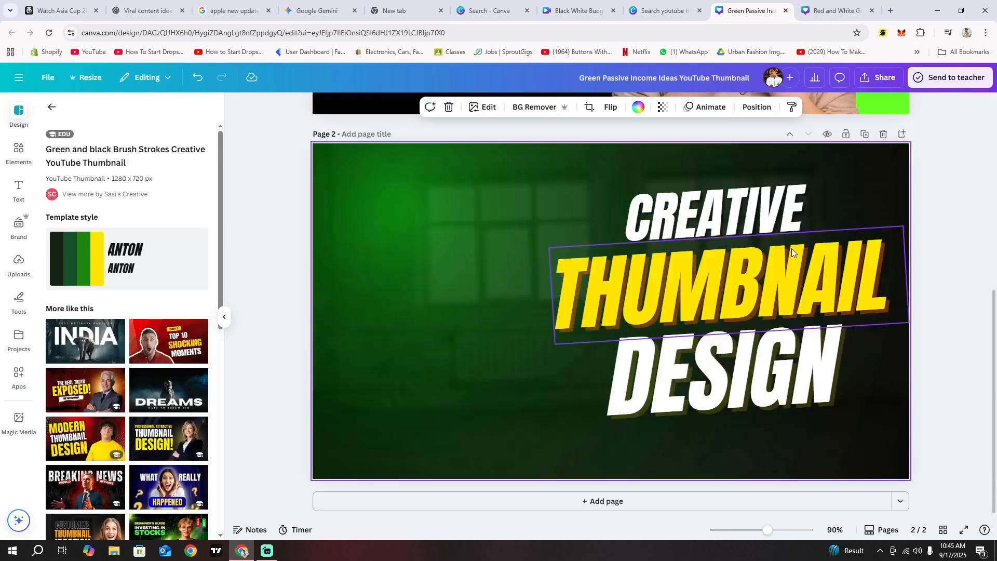
pyautogui.moveTo(993, 365); pyautogui.dragTo(983, 267)
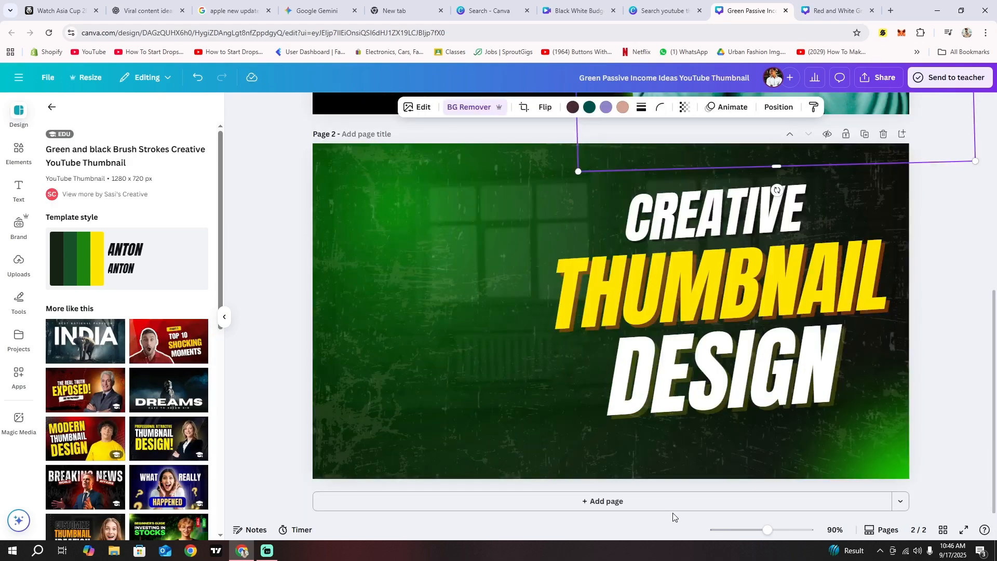
# Add a third page and apply the red The Real Truth Exposed thumbnail template to it
pyautogui.click(650, 504)
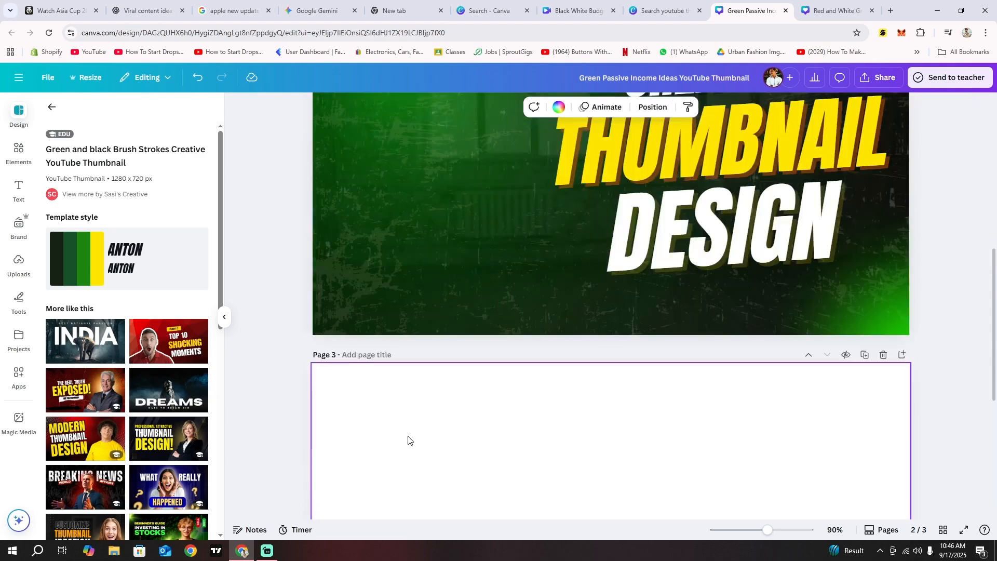
pyautogui.scroll(-4, 171, 331)
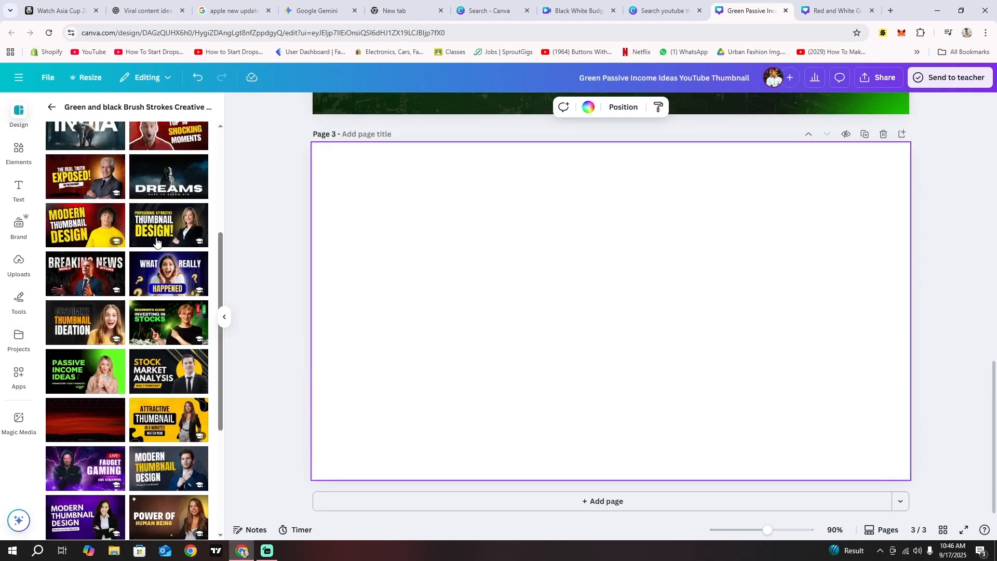
pyautogui.click(76, 169)
pyautogui.scroll(2, 990, 408)
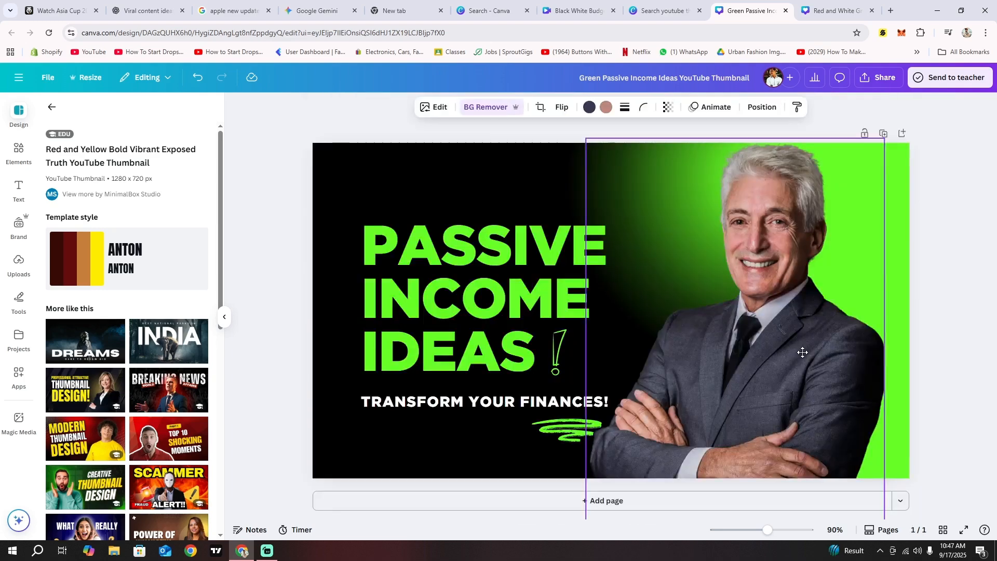
# Fine-tune the position of the grey-haired man's photo over the green side of the Passive Income Ideas thumbnail
pyautogui.moveTo(803, 352); pyautogui.dragTo(807, 350)
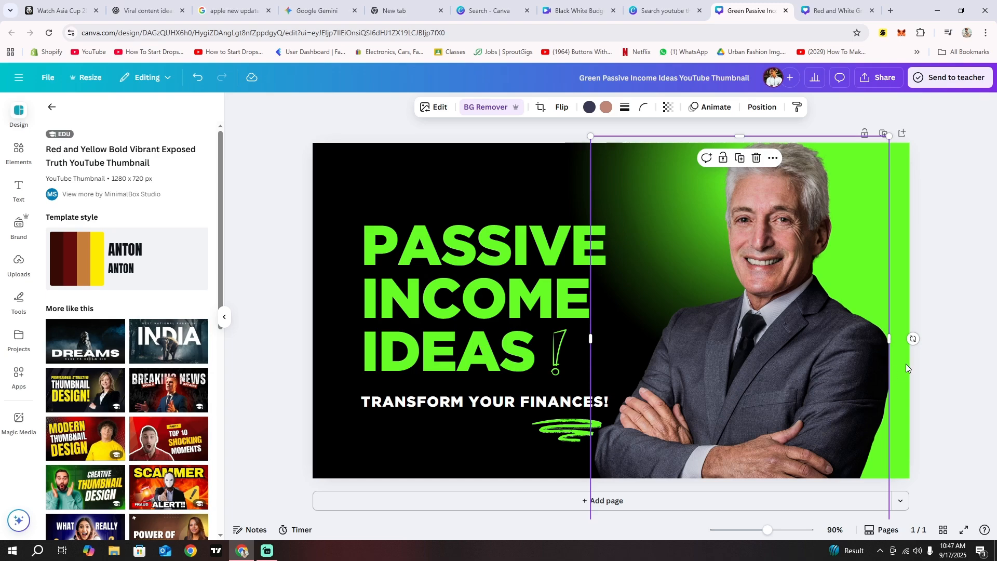
pyautogui.click(946, 281)
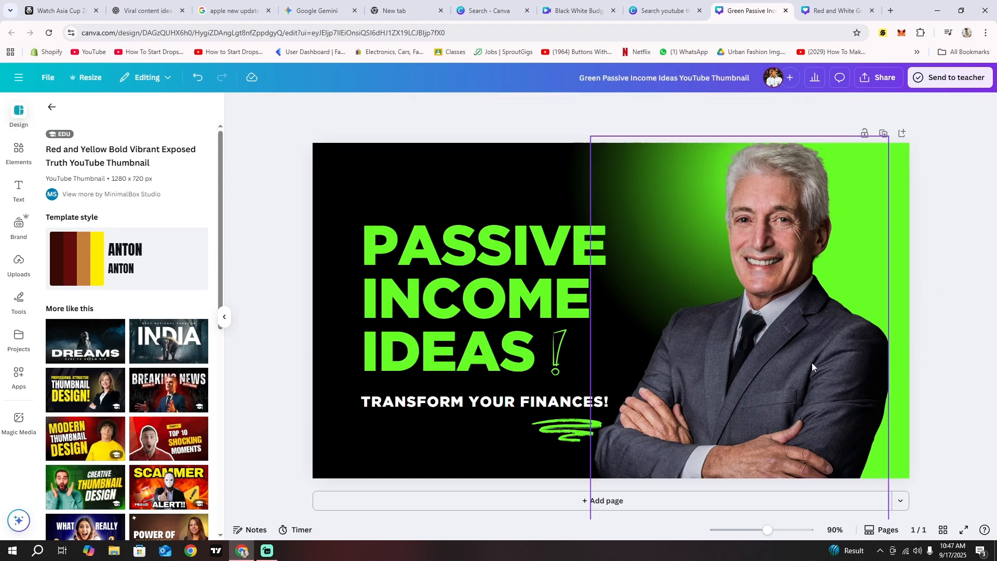
pyautogui.moveTo(812, 362); pyautogui.dragTo(805, 365)
# Try several color shuffles of the red and yellow Anton template style on the Passive Income Ideas thumbnail
pyautogui.click(77, 266)
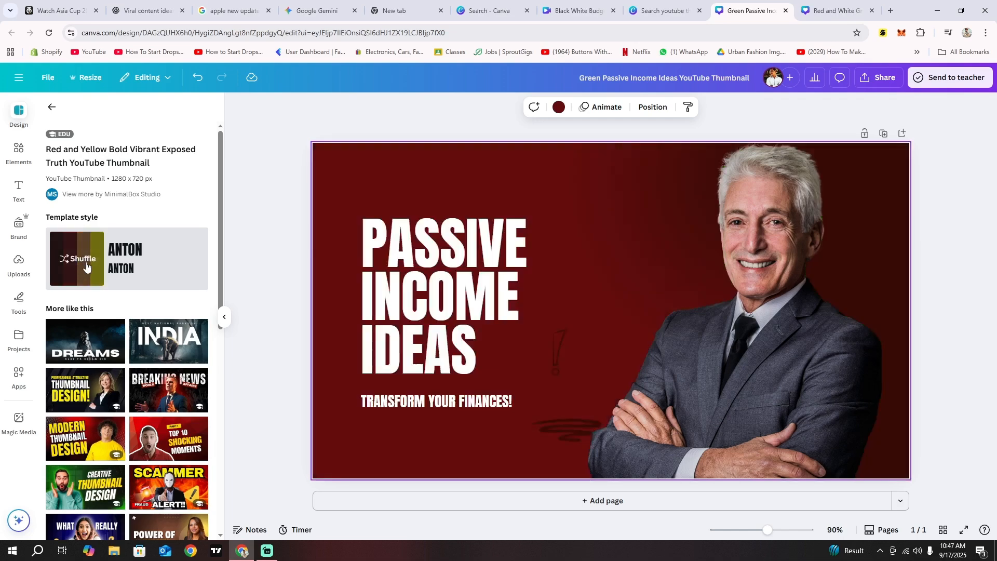
pyautogui.click(86, 266)
pyautogui.click(86, 266)
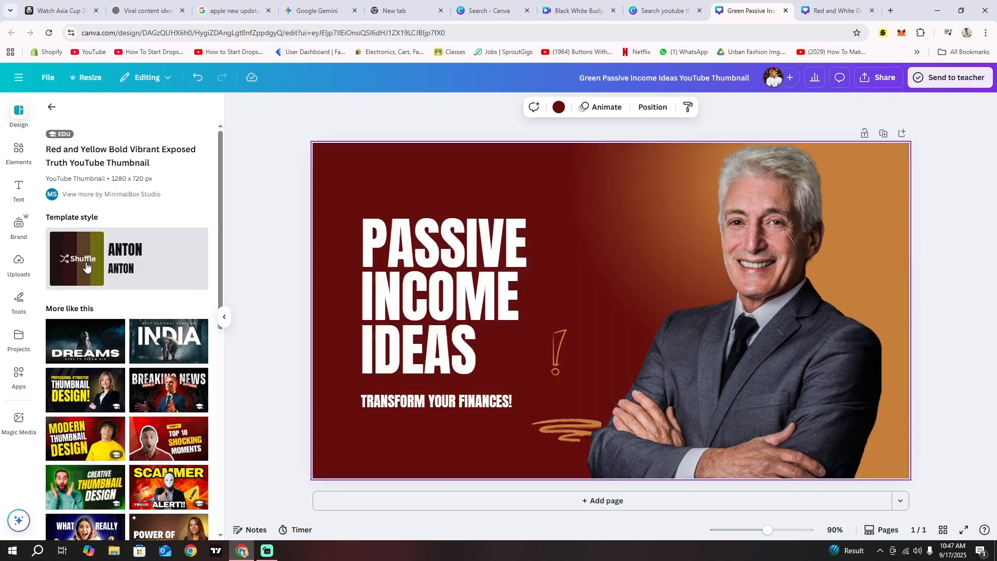
pyautogui.click(86, 265)
pyautogui.click(86, 266)
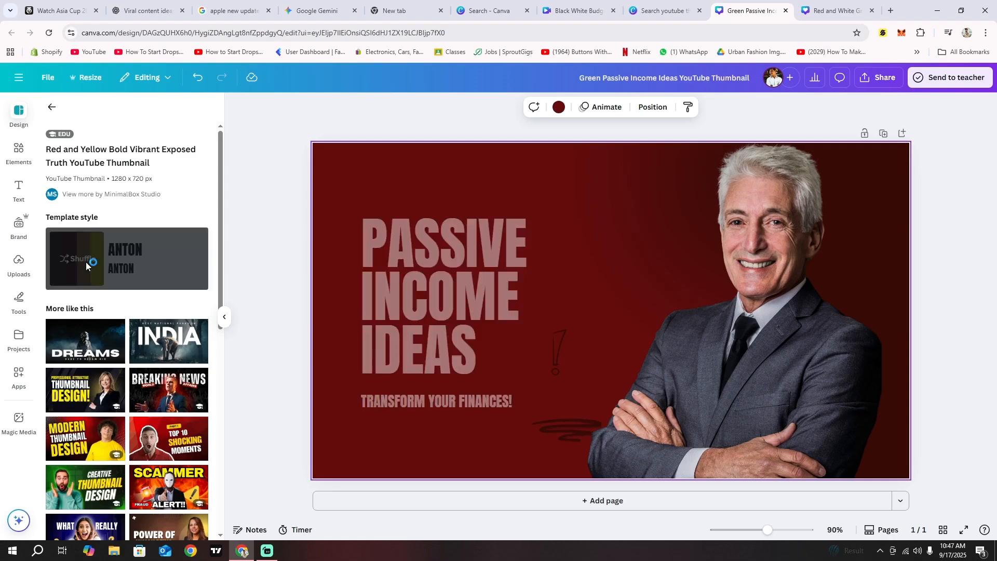
pyautogui.click(86, 266)
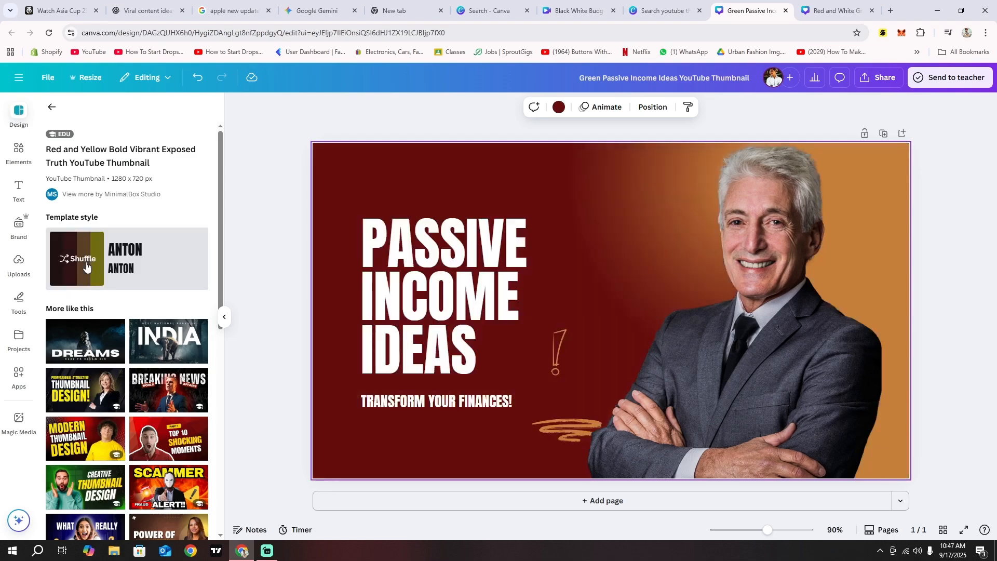
pyautogui.click(86, 262)
pyautogui.click(85, 263)
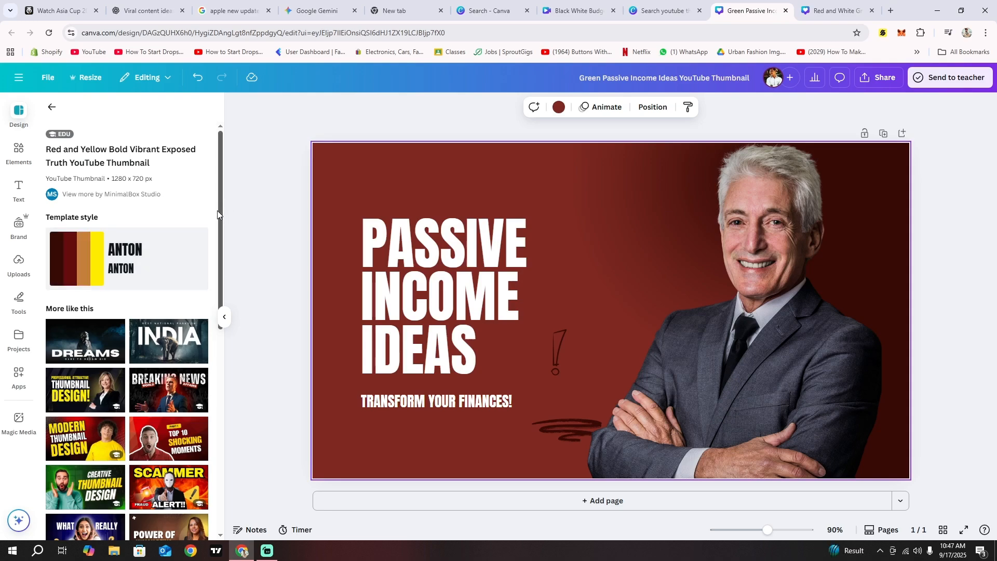
# Undo all template style shuffles on the Passive Income Ideas thumbnail
pyautogui.hotkey('ctrl', 'z')
pyautogui.hotkey('ctrl', 'z')
pyautogui.hotkey('ctrl', 'z')
pyautogui.hotkey('ctrl', 'z')
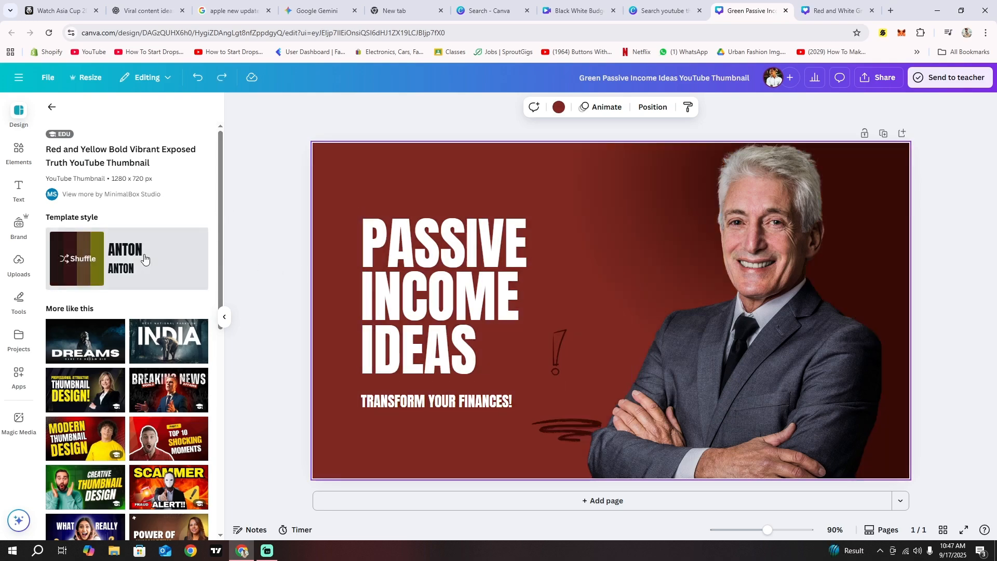
pyautogui.hotkey('ctrl', 'z')
pyautogui.hotkey('ctrl', 'z')
pyautogui.hotkey('ctrl', 'z')
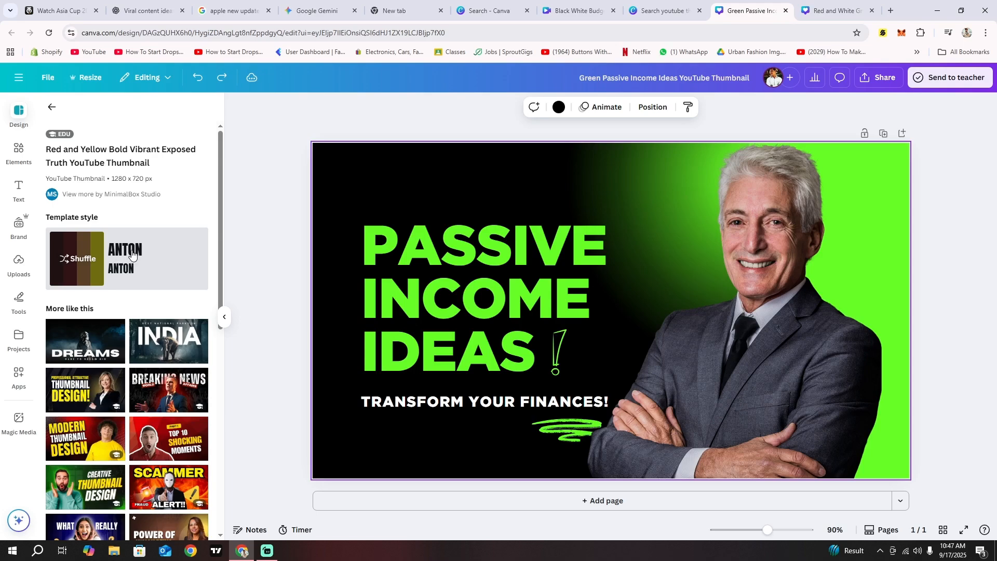
# Replace the thumbnail's main headline text with MAKE
pyautogui.click(498, 301)
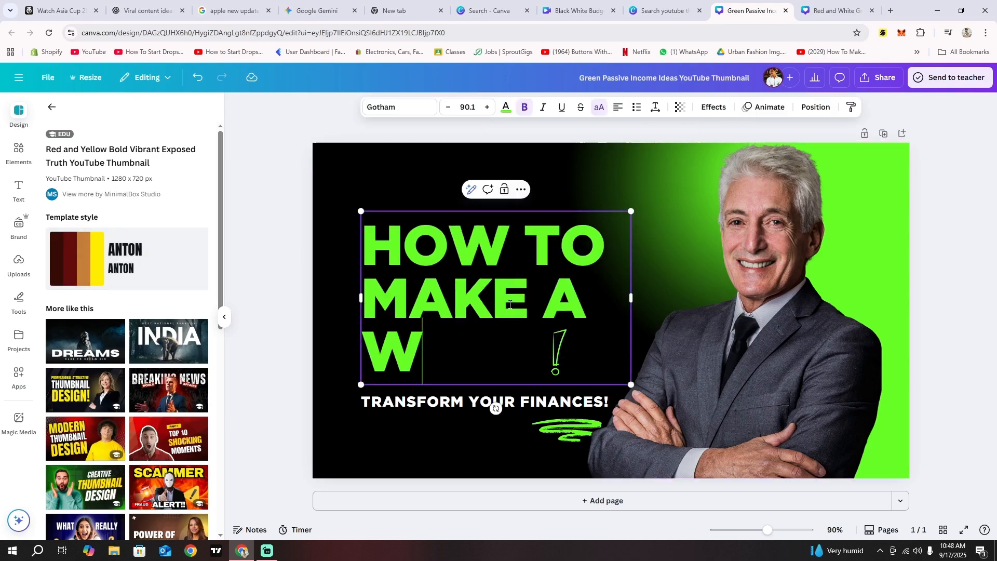
pyautogui.hotkey('ctrl', 'a')
pyautogui.write('MAK')
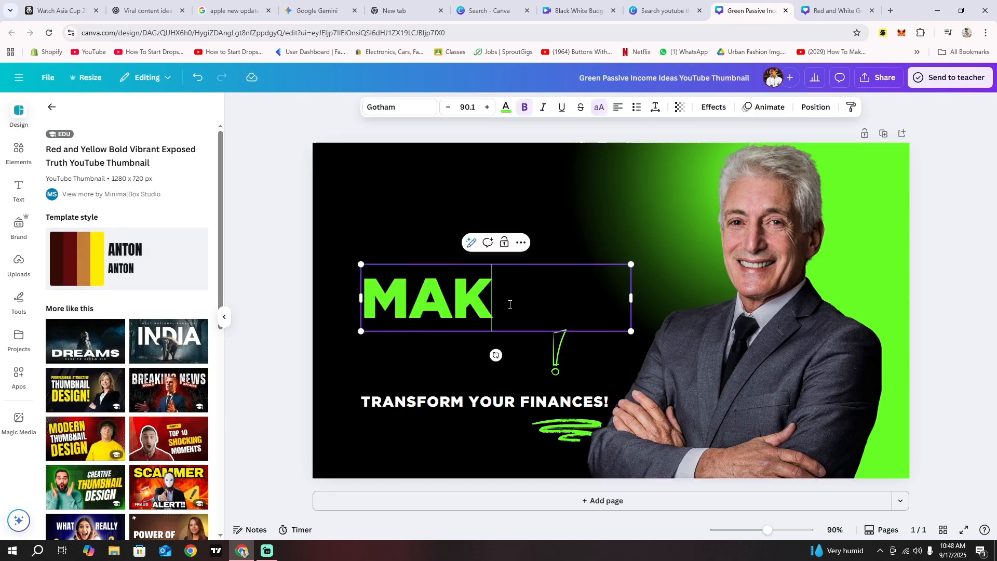
pyautogui.write('E A')
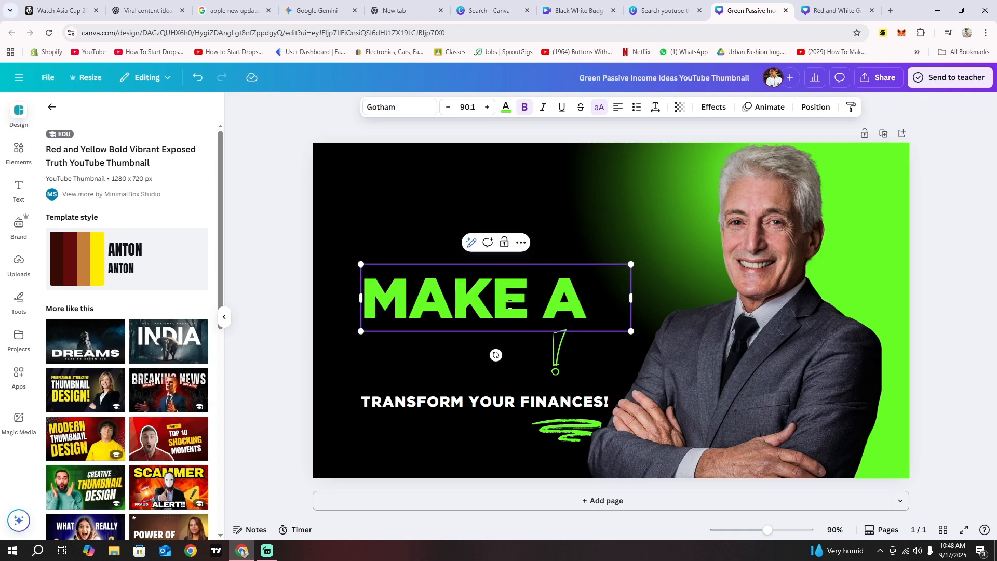
pyautogui.press('BackSpace')
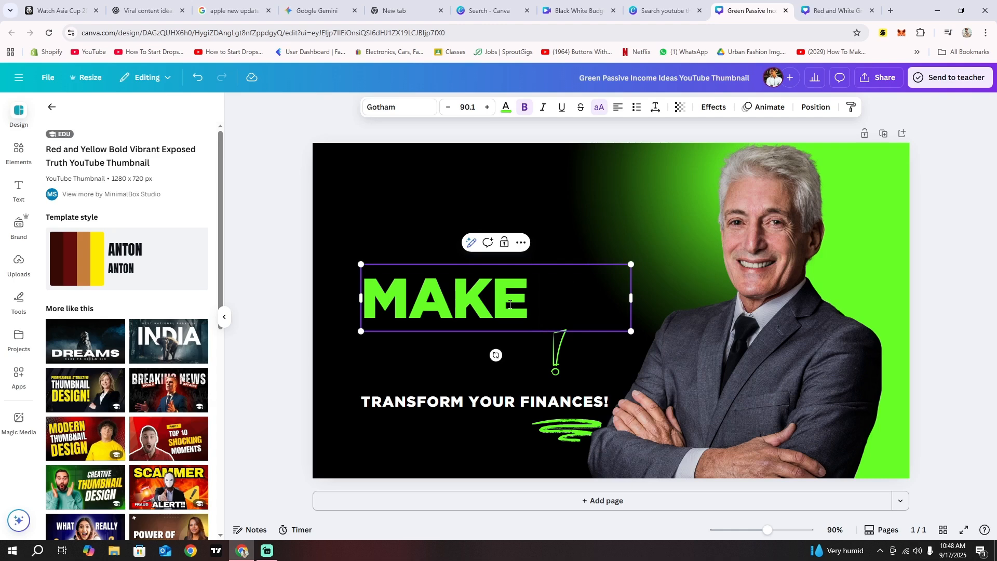
pyautogui.write('A')
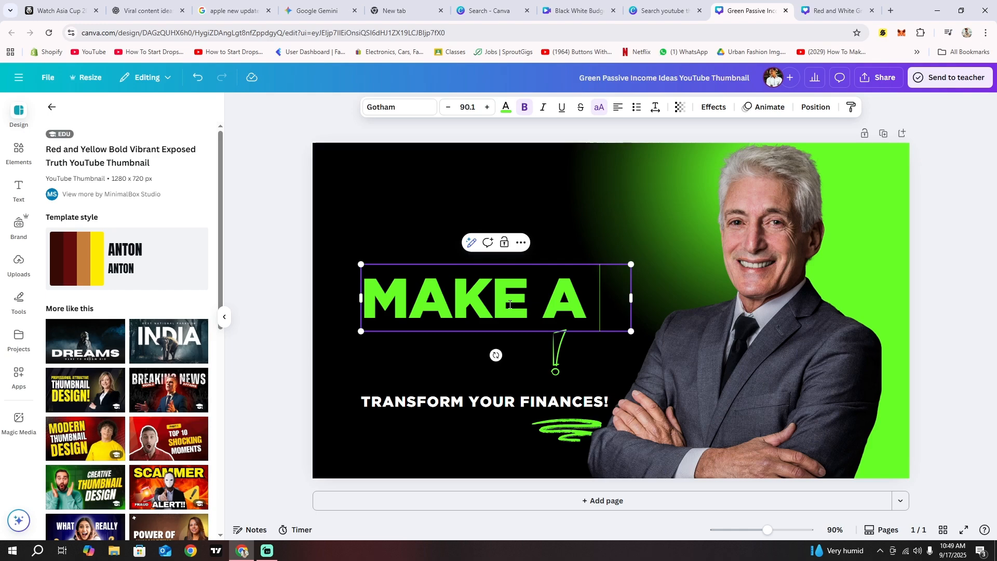
pyautogui.hotkey('ctrl', 'z')
# Try black and dark grey on the MAKE text, settling on white as its color
pyautogui.click(506, 107)
pyautogui.click(81, 184)
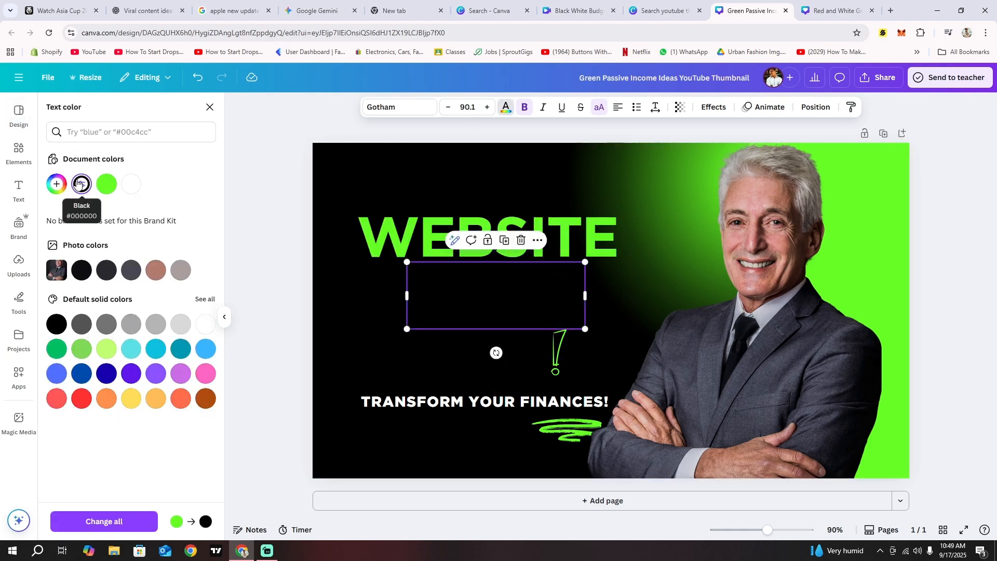
pyautogui.click(131, 185)
pyautogui.click(107, 270)
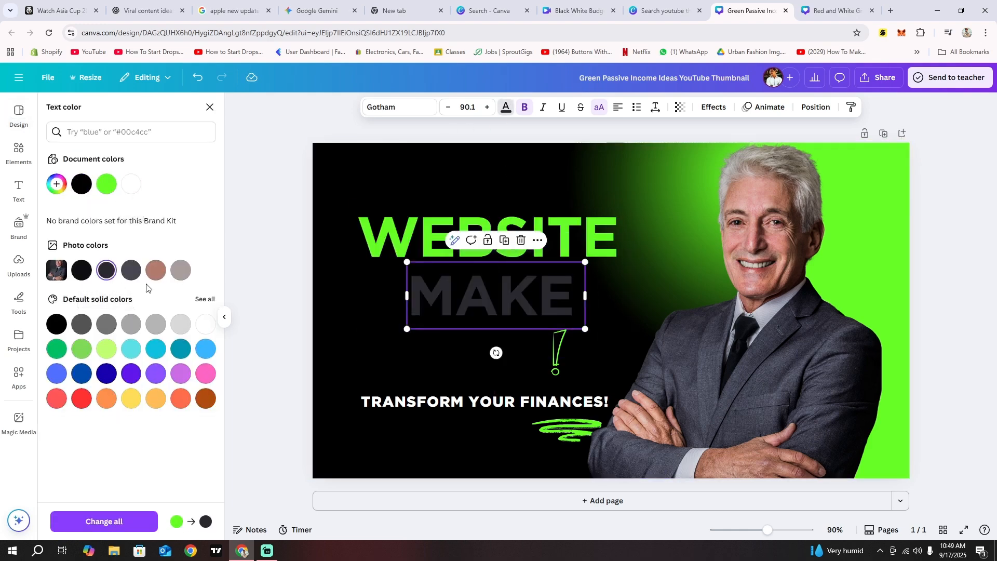
pyautogui.click(206, 324)
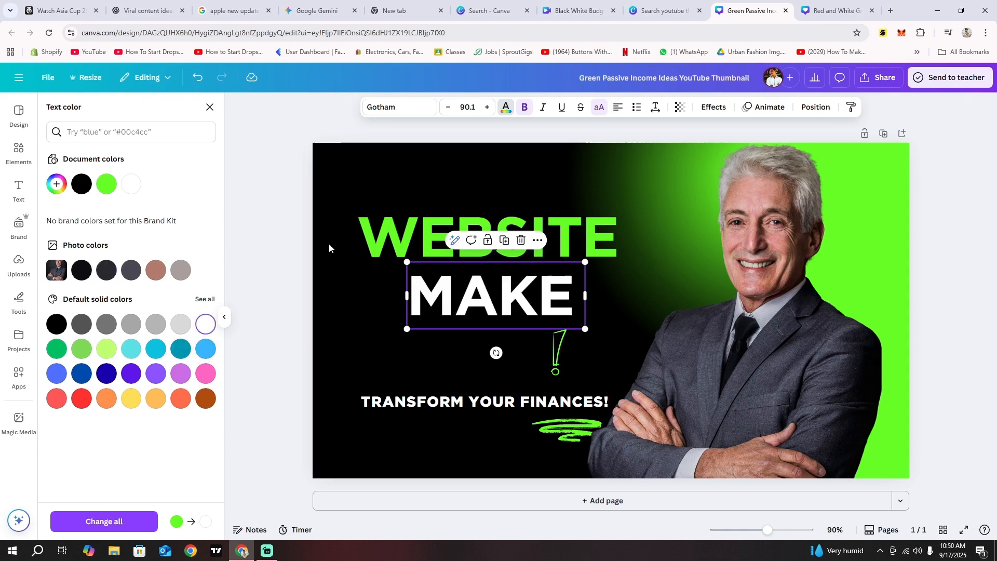
# Reduce the MAKE text to size 51.9 and place it just above WEBSITE, with both lines starting near the same left edge
pyautogui.moveTo(410, 332); pyautogui.dragTo(414, 193)
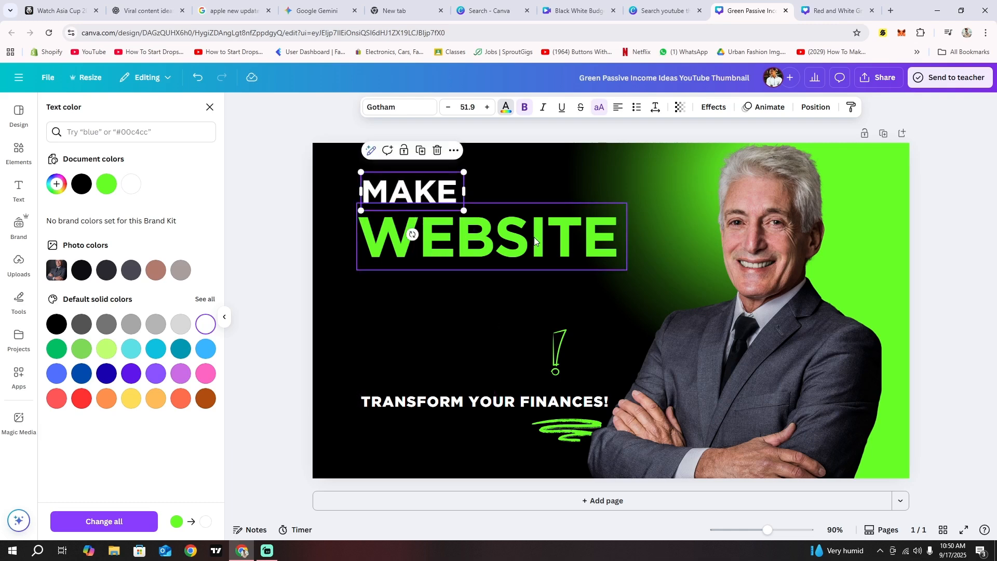
pyautogui.moveTo(535, 240); pyautogui.dragTo(530, 252)
pyautogui.moveTo(414, 202); pyautogui.dragTo(405, 207)
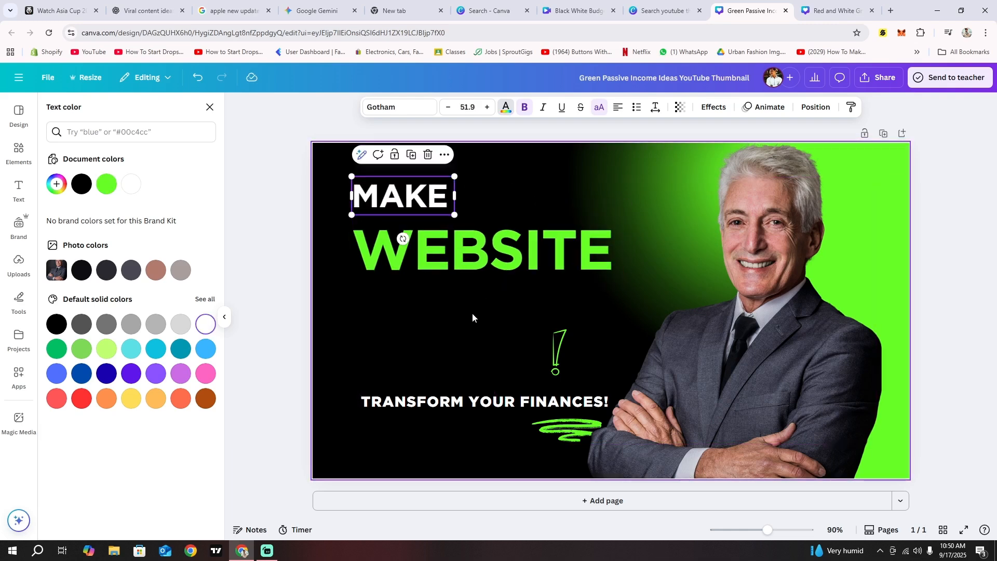
# Duplicate the WEBSITE text, place the copy directly below it and change its wording to AI
pyautogui.click(481, 268)
pyautogui.hotkey('ctrl', 'd')
pyautogui.moveTo(491, 267); pyautogui.dragTo(492, 316)
pyautogui.doubleClick(493, 316)
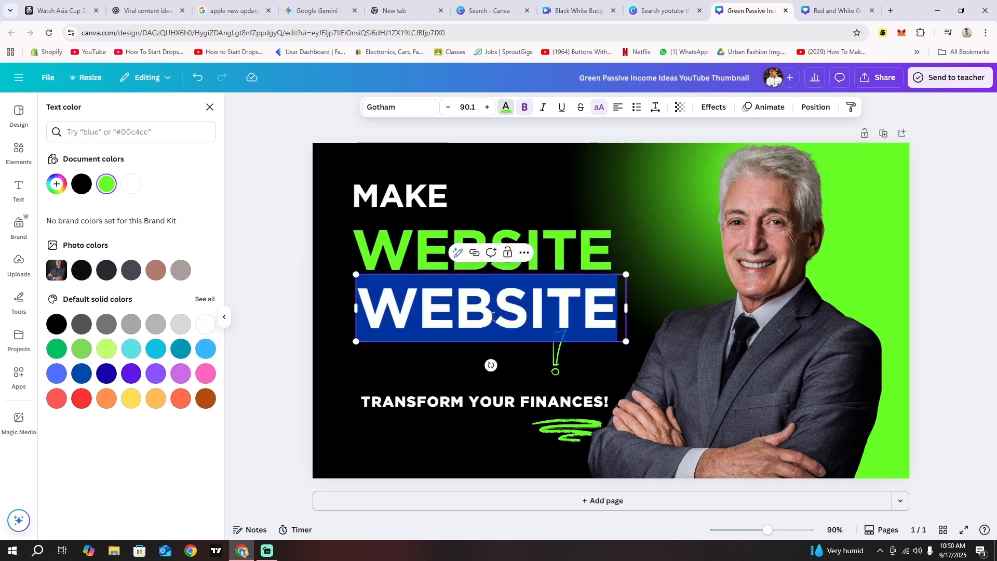
pyautogui.write('AI')
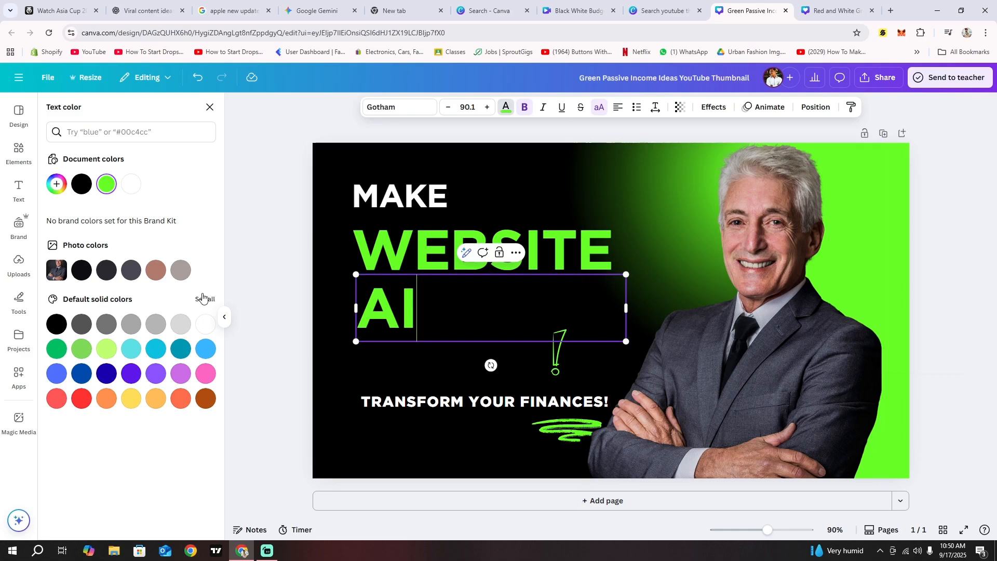
# Narrow the AI text box to fit its letters and enlarge the text to about size 137
pyautogui.click(206, 373)
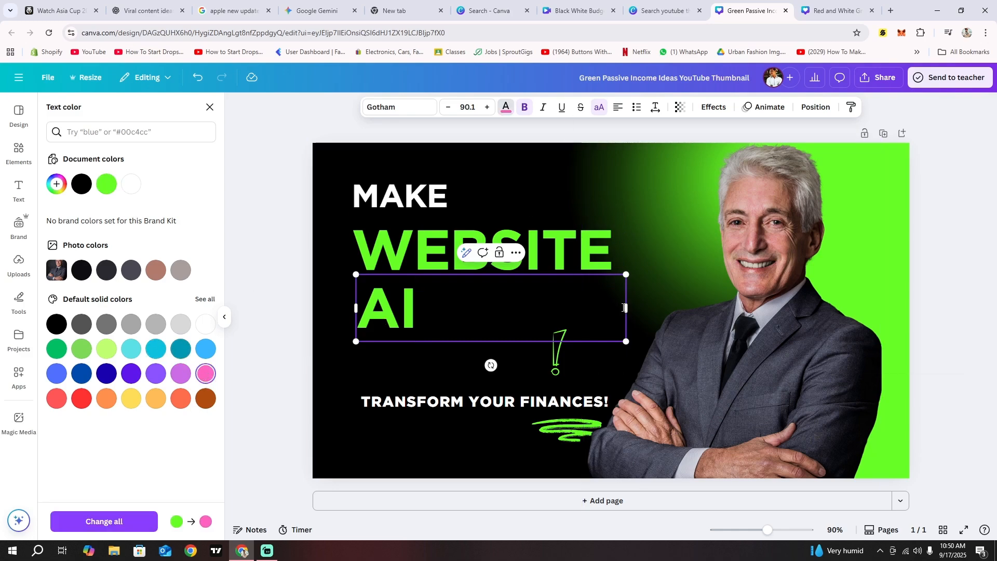
pyautogui.moveTo(624, 307); pyautogui.dragTo(480, 353)
pyautogui.click(441, 317)
pyautogui.click(398, 320)
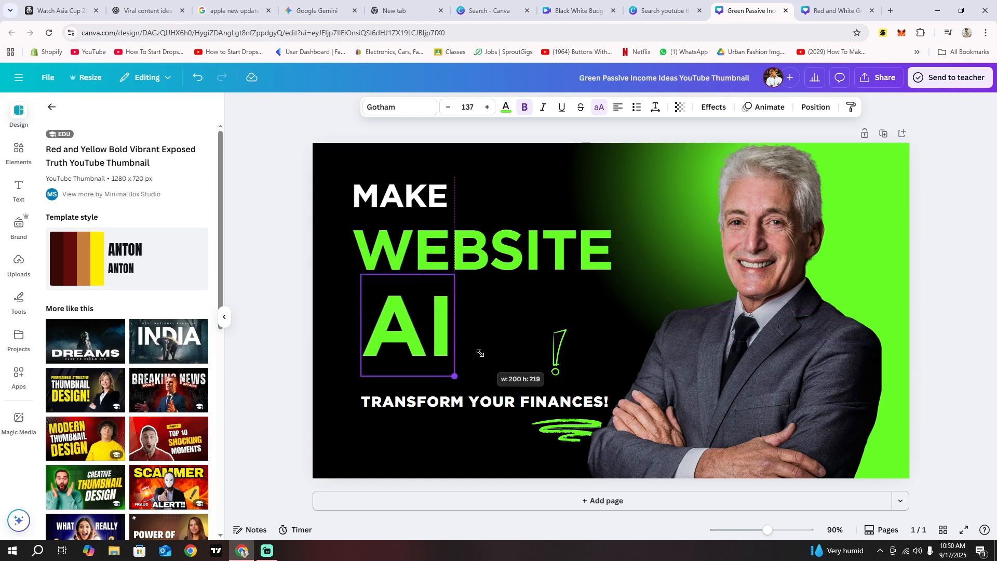
# Shrink the WEBSITE text to size 82.5
pyautogui.click(503, 260)
pyautogui.moveTo(621, 215); pyautogui.dragTo(599, 220)
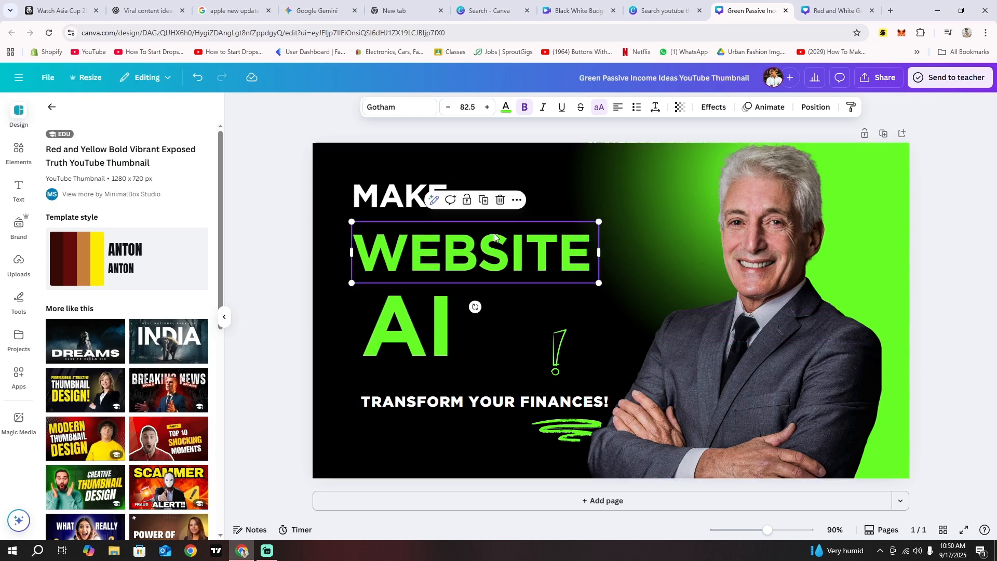
# Move the AI text so its left edge lines up with MAKE and WEBSITE above it
pyautogui.click(418, 202)
pyautogui.click(414, 317)
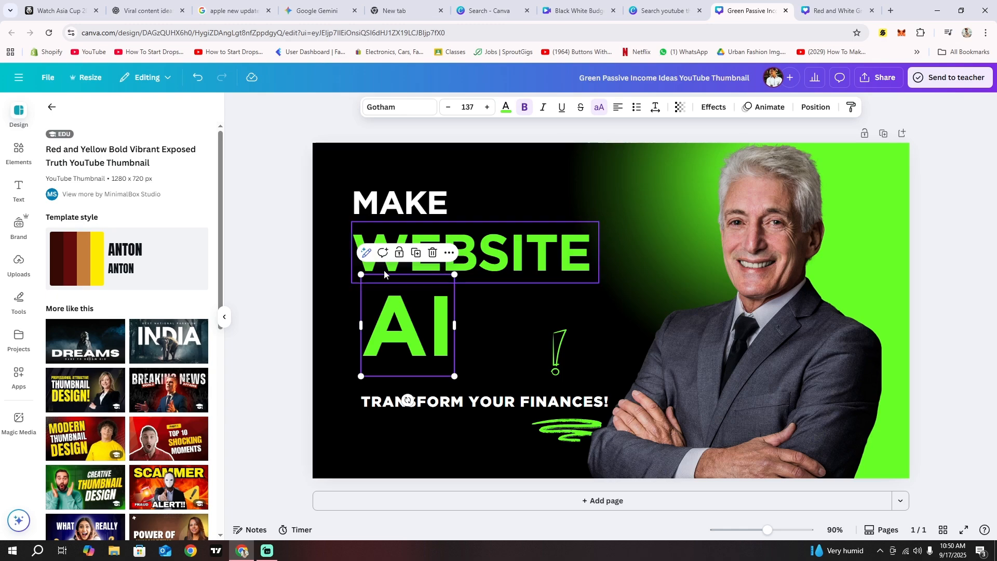
pyautogui.moveTo(414, 315); pyautogui.dragTo(397, 321)
pyautogui.click(408, 205)
pyautogui.click(480, 322)
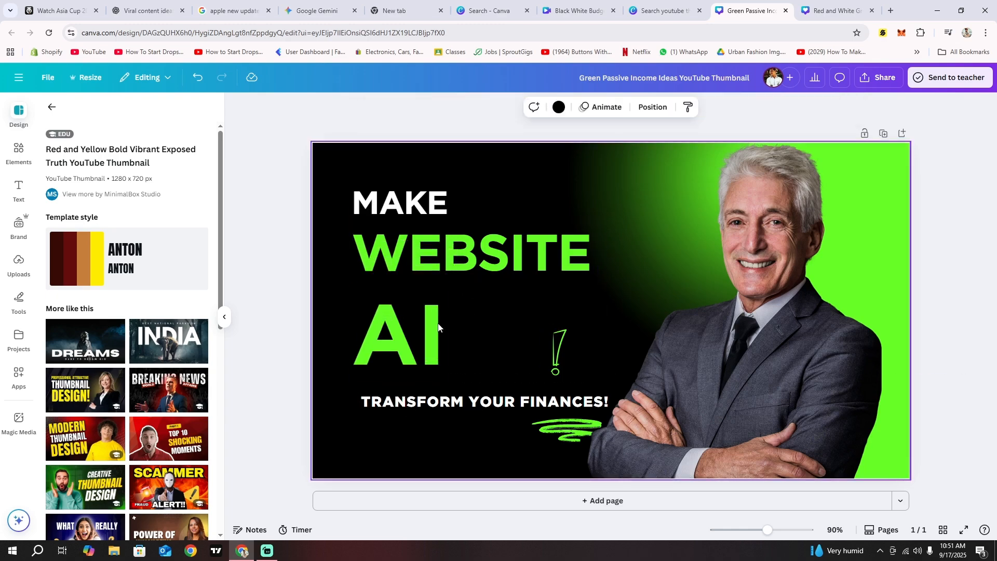
# Recolor the AI text to a custom pinkish red
pyautogui.click(432, 332)
pyautogui.click(507, 107)
pyautogui.click(56, 184)
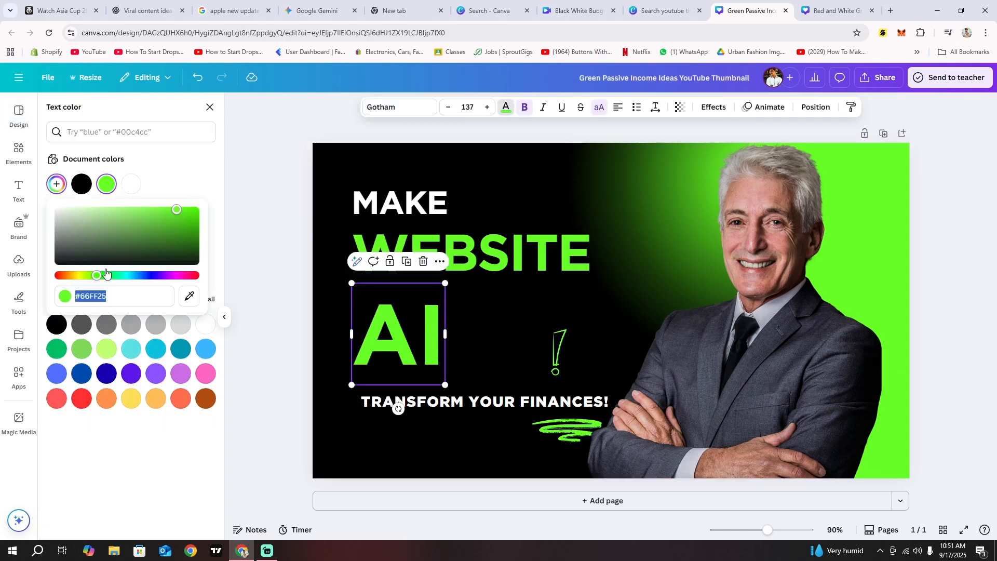
pyautogui.moveTo(94, 275); pyautogui.dragTo(193, 295)
# Replace the TRANSFORM YOUR FINANCES! tagline with MAKE WEBSITE IN 5 SEC
pyautogui.doubleClick(473, 398)
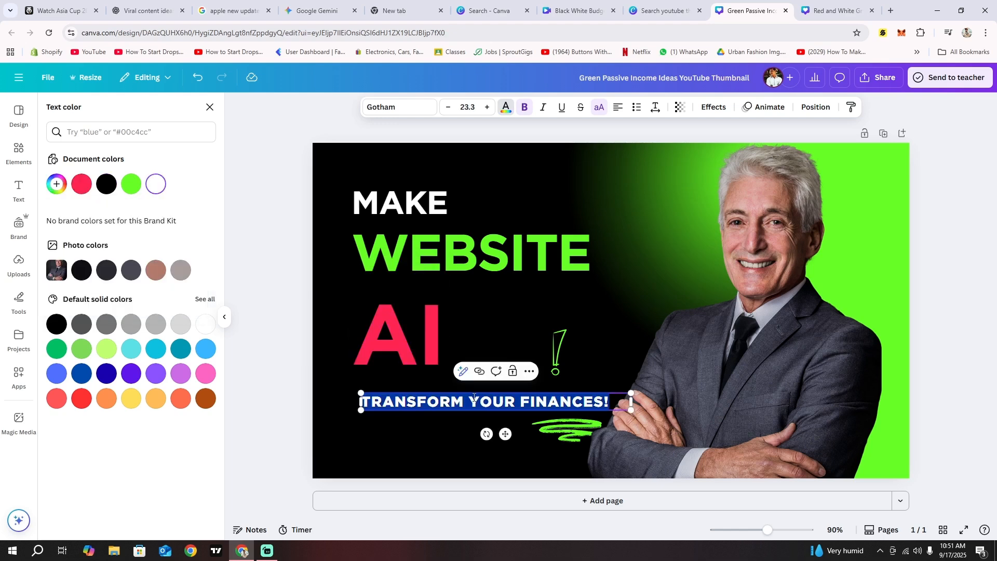
pyautogui.write('MAKE WEBSITE IN 5 SEC')
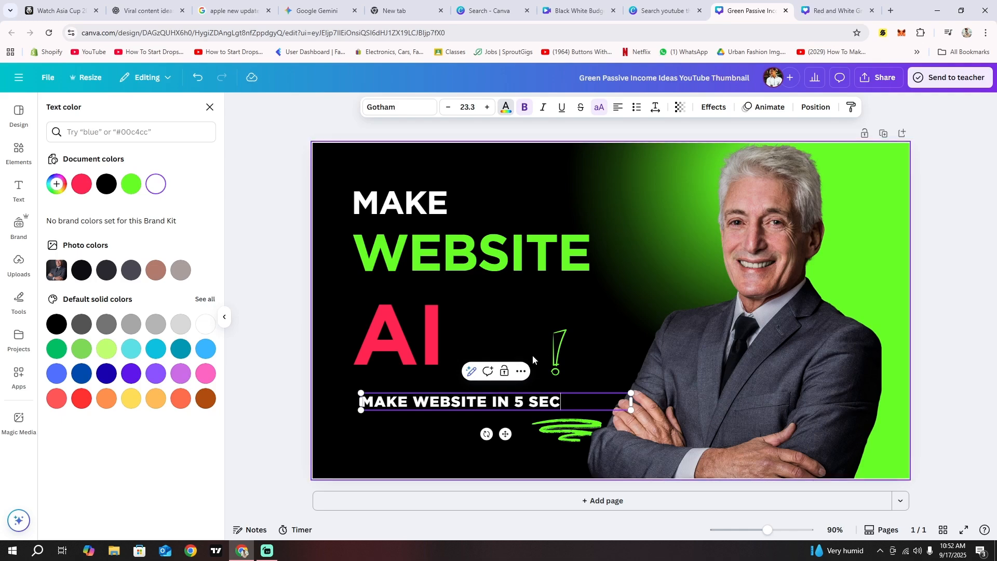
pyautogui.click(584, 338)
pyautogui.click(420, 408)
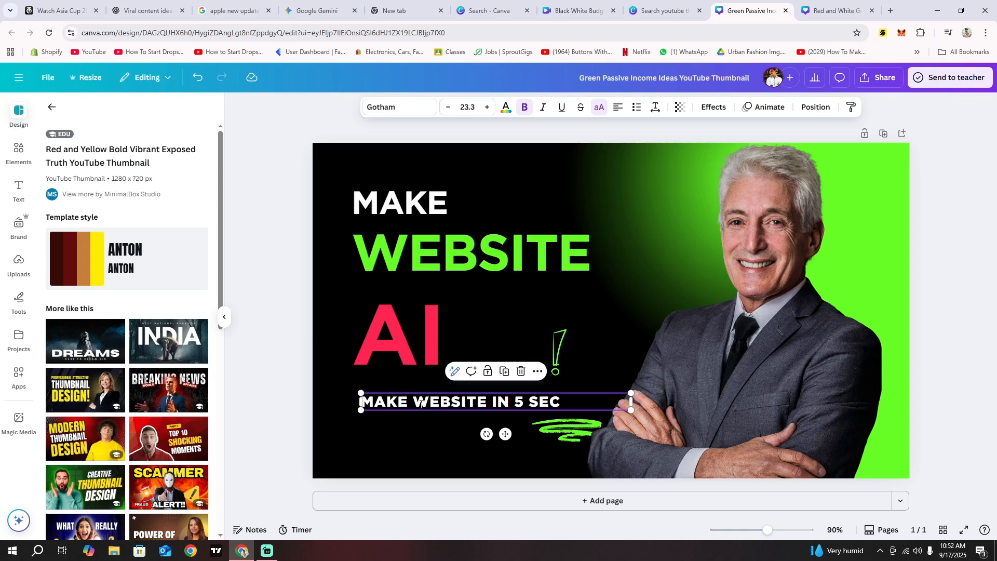
pyautogui.doubleClick(421, 404)
pyautogui.click(406, 458)
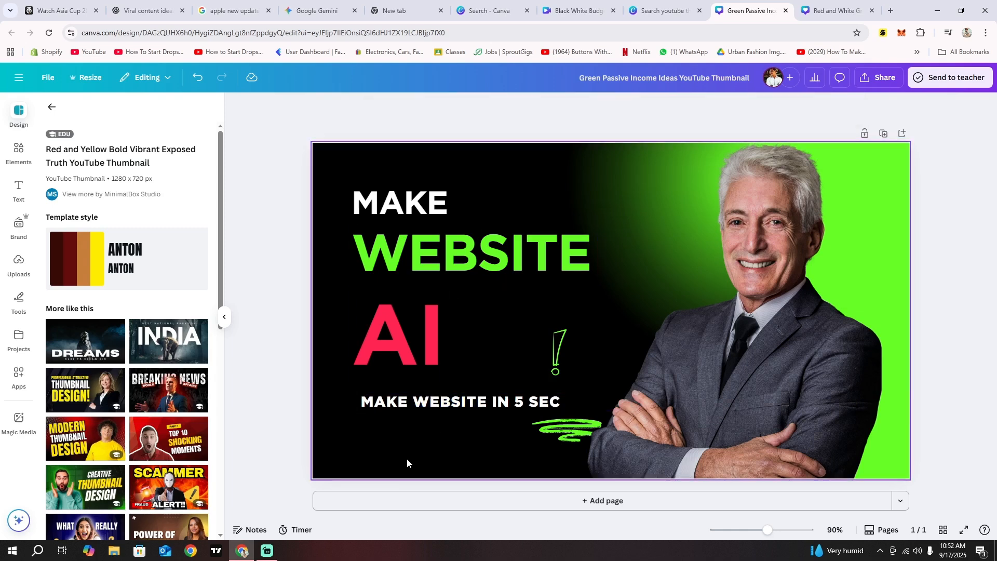
# Remove the bold formatting from the MAKE WEBSITE IN 5 SEC tagline and reapply it
pyautogui.click(423, 401)
pyautogui.click(526, 107)
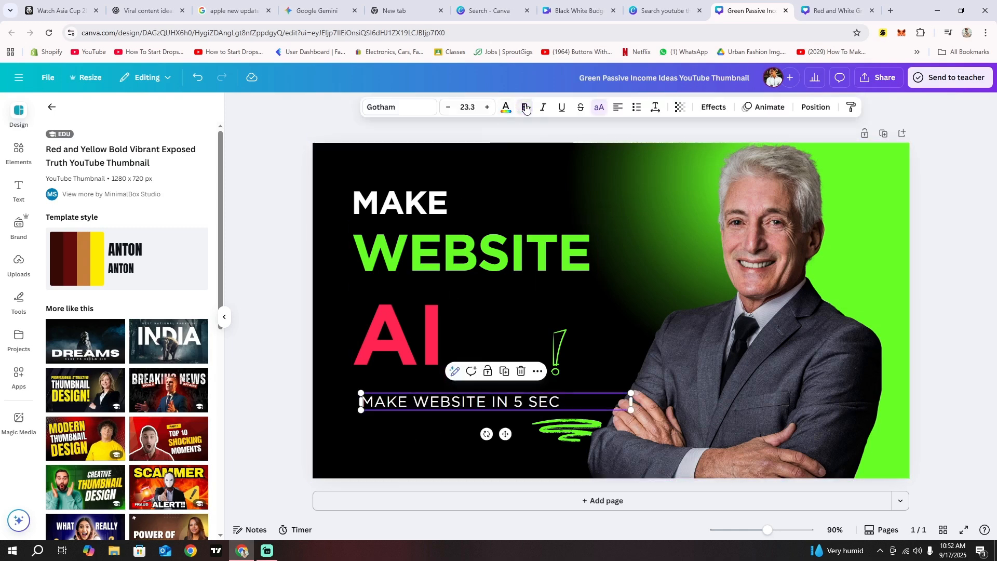
pyautogui.click(526, 108)
# Try custom orange and green colors on the tagline and return it to near white
pyautogui.click(506, 107)
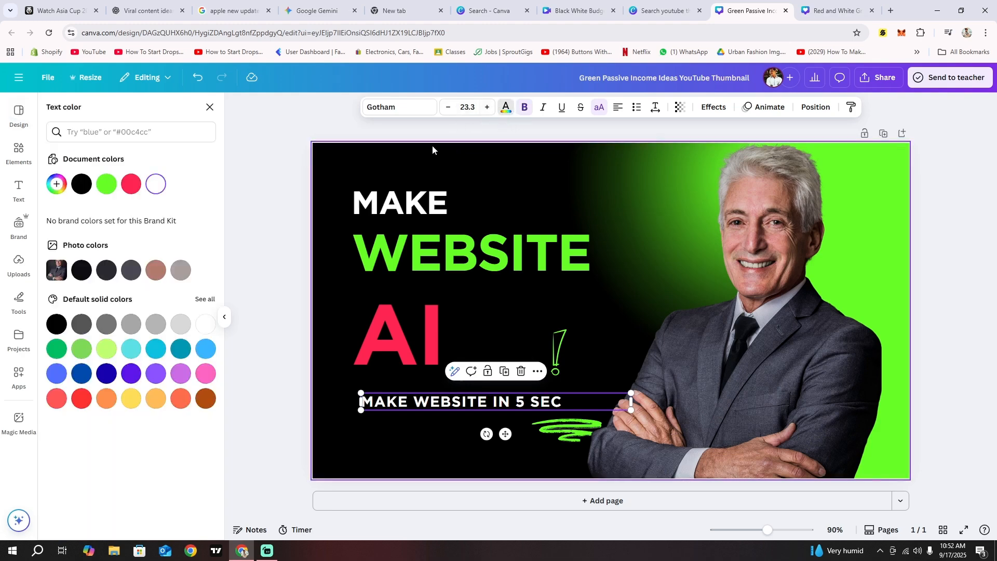
pyautogui.click(58, 185)
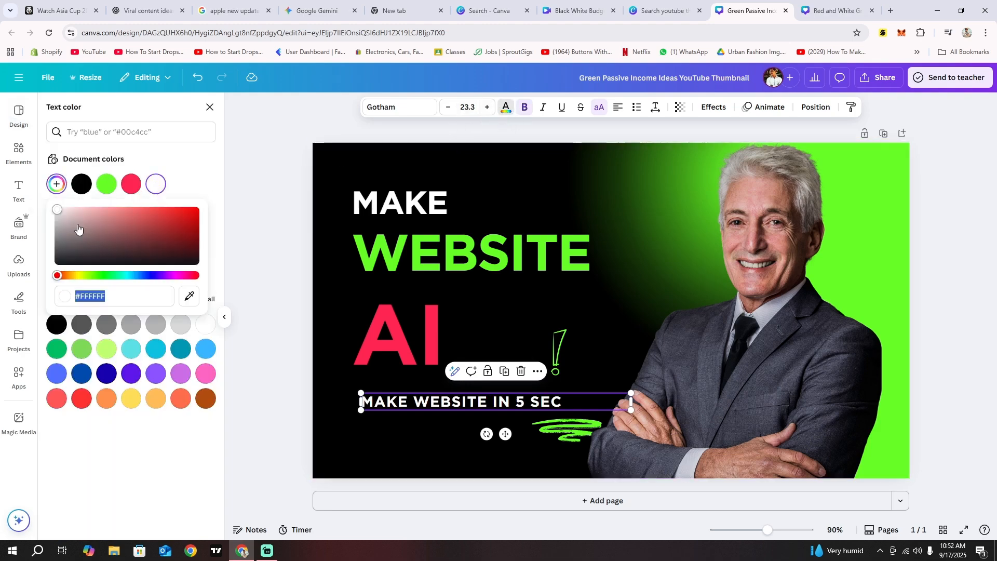
pyautogui.click(83, 275)
pyautogui.moveTo(79, 278); pyautogui.dragTo(73, 281)
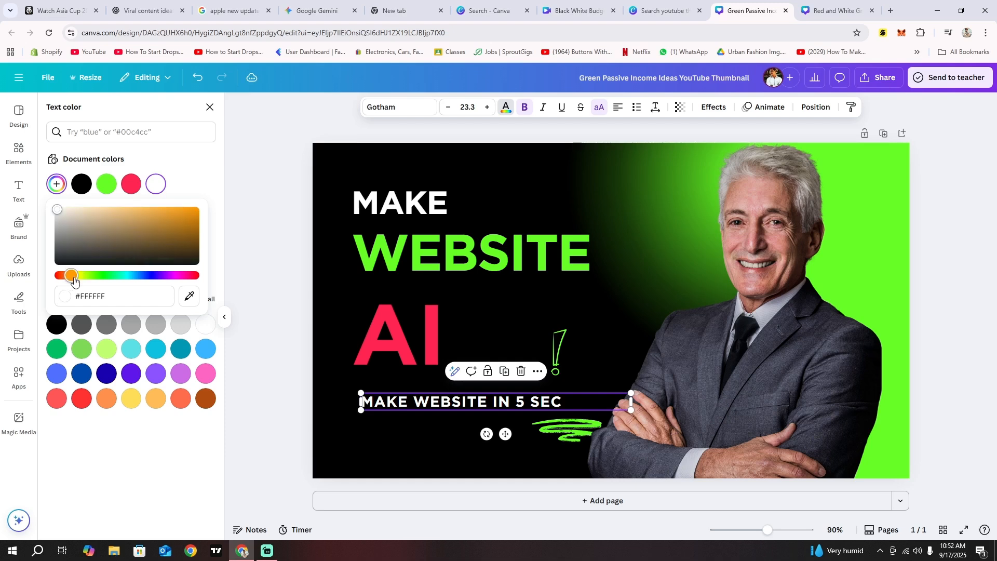
pyautogui.click(176, 214)
pyautogui.moveTo(186, 209)
pyautogui.mouseDown()
pyautogui.moveTo(173, 222)
pyautogui.moveTo(89, 243)
pyautogui.moveTo(71, 209)
pyautogui.moveTo(221, 203)
pyautogui.moveTo(118, 241)
pyautogui.moveTo(196, 216)
pyautogui.mouseUp()
pyautogui.click(95, 275)
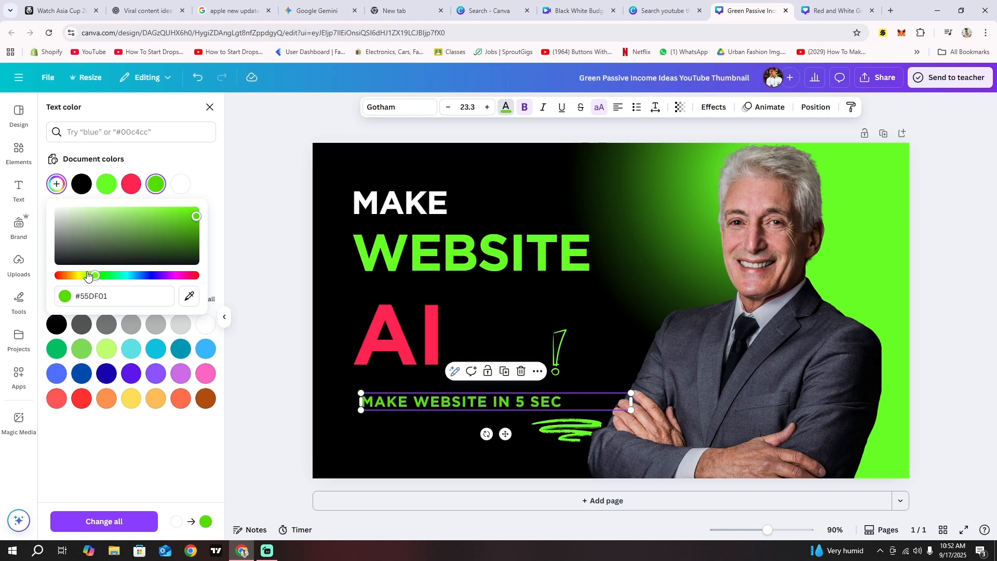
pyautogui.click(86, 275)
pyautogui.click(59, 211)
# Enlarge the red AI text to size 165
pyautogui.moveTo(453, 401)
pyautogui.mouseDown()
pyautogui.moveTo(430, 400)
pyautogui.moveTo(463, 402)
pyautogui.mouseUp()
pyautogui.click(398, 332)
pyautogui.moveTo(436, 363); pyautogui.dragTo(433, 362)
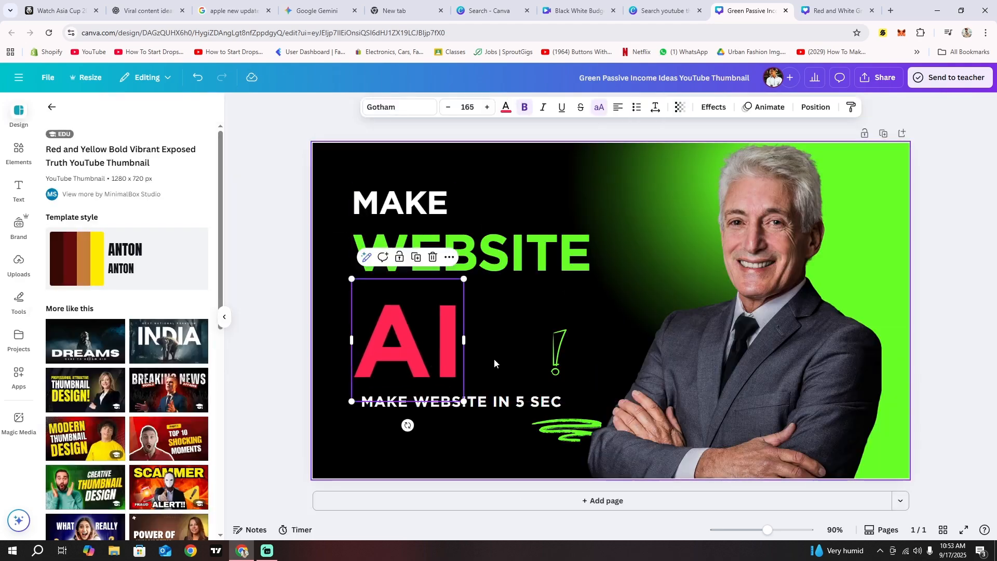
# Move the MAKE WEBSITE IN 5 SEC tagline so its left edge aligns with the AI and WEBSITE text boxes
pyautogui.keyDown('shift'); pyautogui.click(502, 403); pyautogui.keyUp('shift')
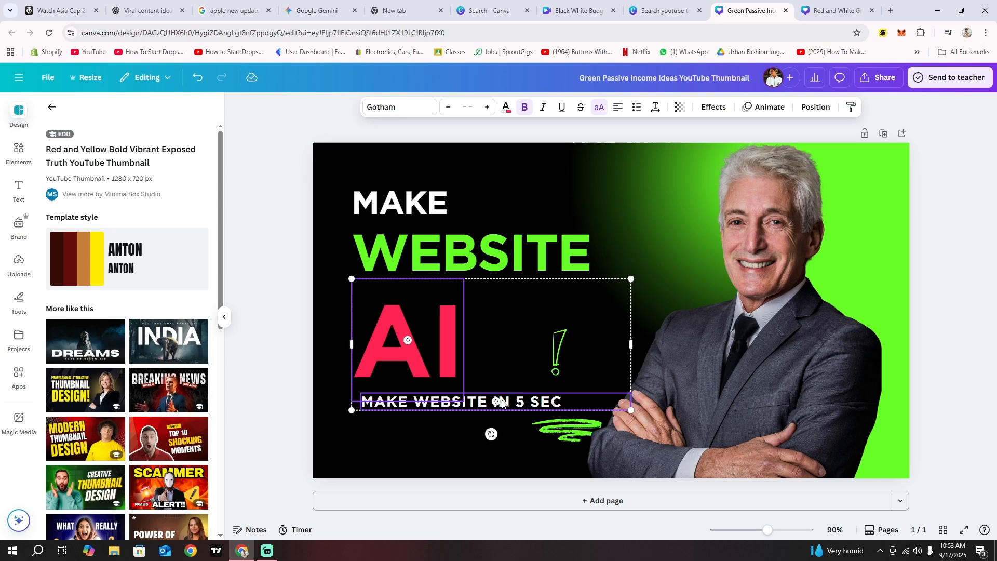
pyautogui.keyDown('shift'); pyautogui.click(430, 249); pyautogui.keyUp('shift')
pyautogui.keyDown('shift'); pyautogui.click(408, 205); pyautogui.keyUp('shift')
pyautogui.click(498, 333)
pyautogui.moveTo(504, 402); pyautogui.dragTo(496, 402)
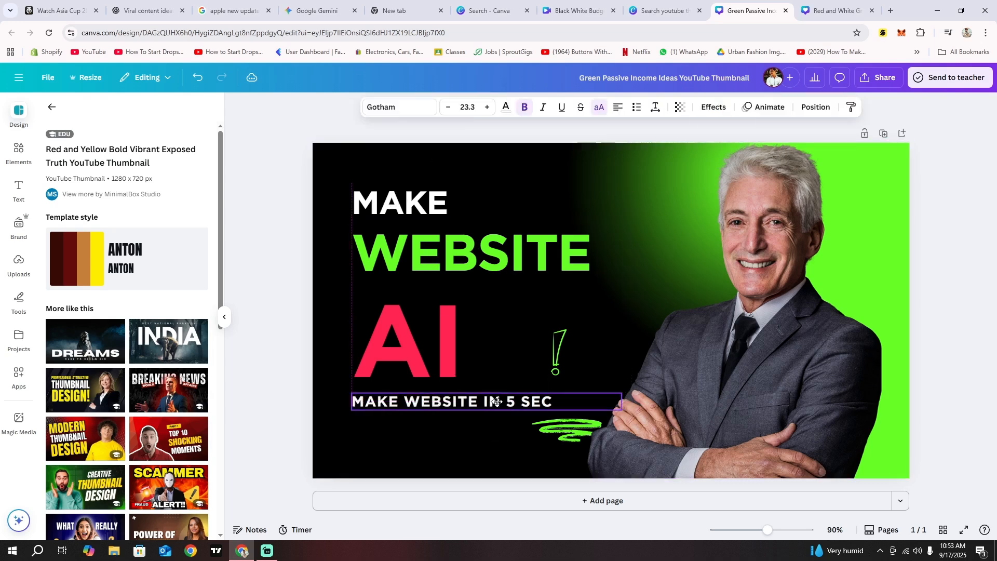
pyautogui.keyDown('shift'); pyautogui.click(413, 351); pyautogui.keyUp('shift')
pyautogui.keyDown('shift'); pyautogui.click(390, 238); pyautogui.keyUp('shift')
pyautogui.click(513, 358)
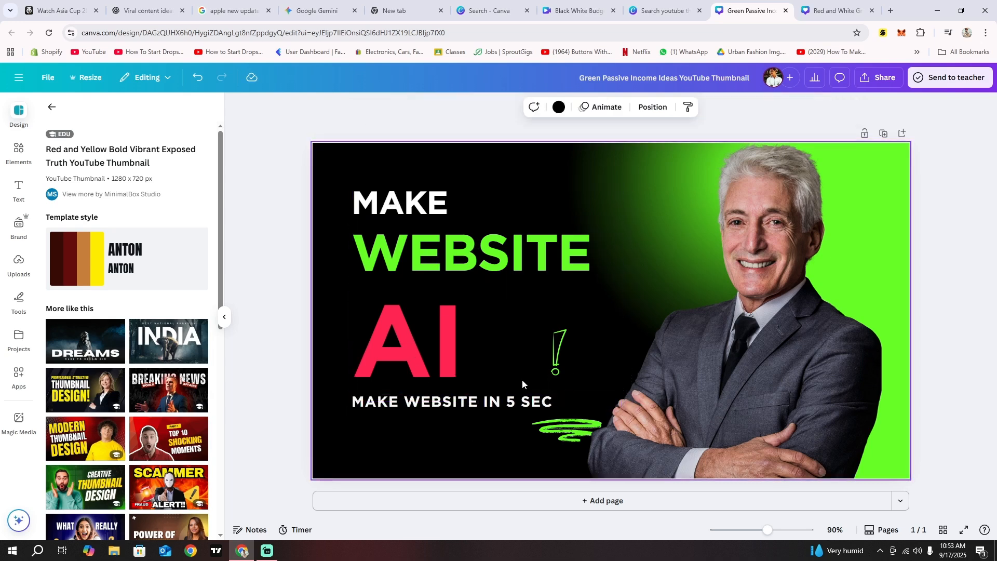
# Recolor the tagline with the same pinkish red document color as the AI text
pyautogui.click(542, 400)
pyautogui.doubleClick(538, 404)
pyautogui.click(511, 350)
pyautogui.click(413, 402)
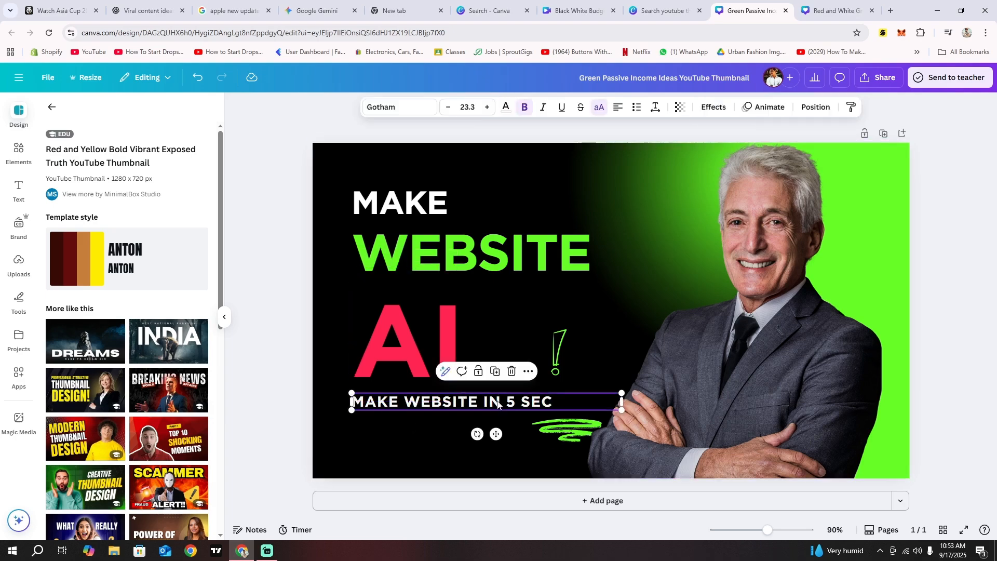
pyautogui.click(511, 108)
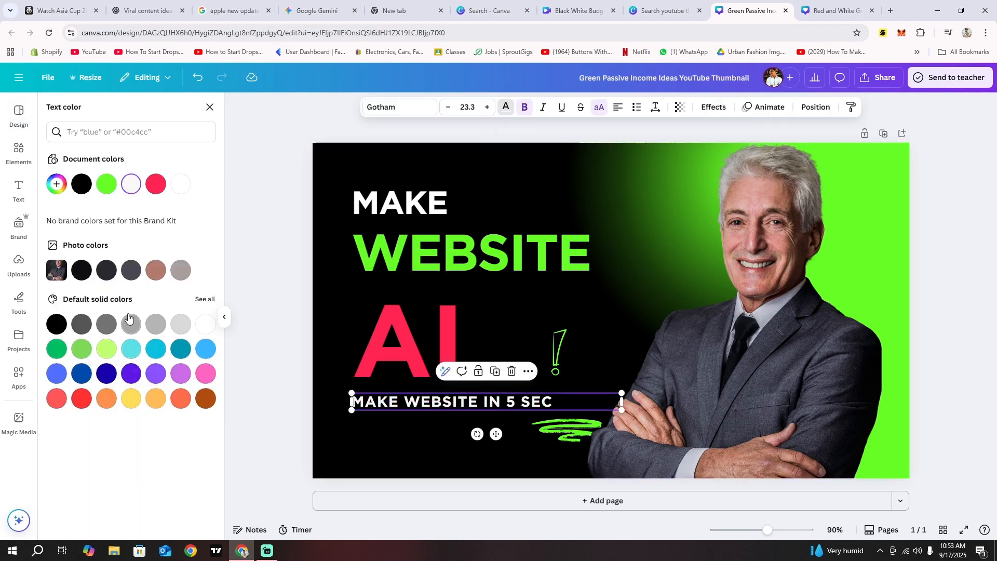
pyautogui.click(107, 271)
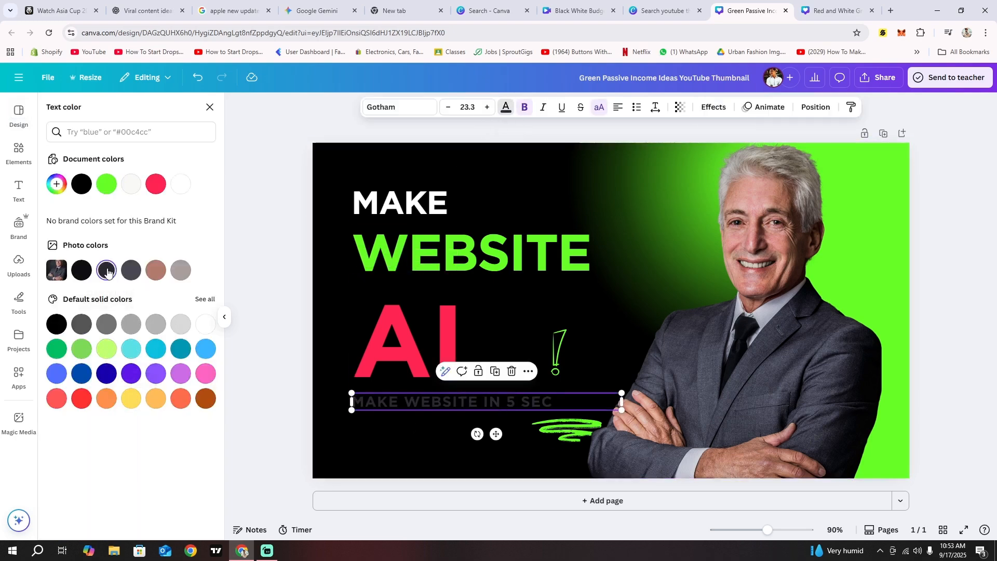
pyautogui.click(160, 185)
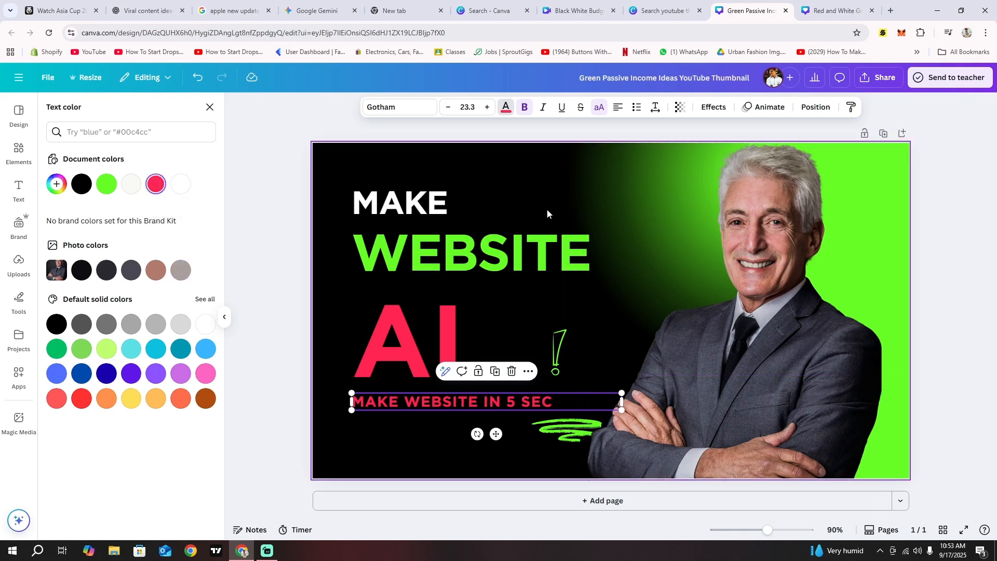
# Try inserting WITH AI before IN 5 SEC in the tagline
pyautogui.doubleClick(395, 403)
pyautogui.press('Right')
pyautogui.press('Right')
pyautogui.press('Right')
pyautogui.press('Right')
pyautogui.press('Right')
pyautogui.press('Right')
pyautogui.press('Right')
pyautogui.press('Right')
pyautogui.press('Right')
pyautogui.press('Right')
pyautogui.press('Right')
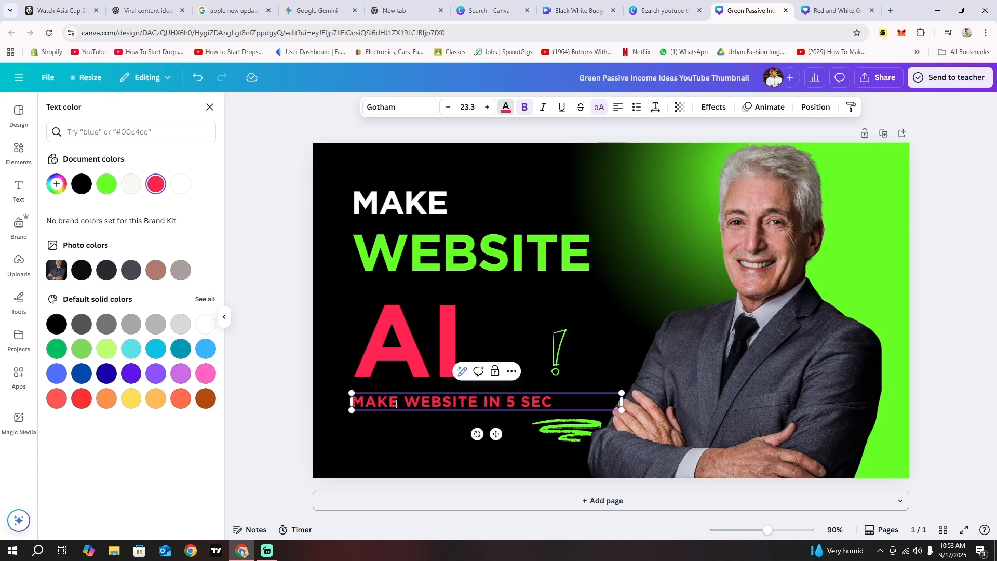
pyautogui.write('WITH AI')
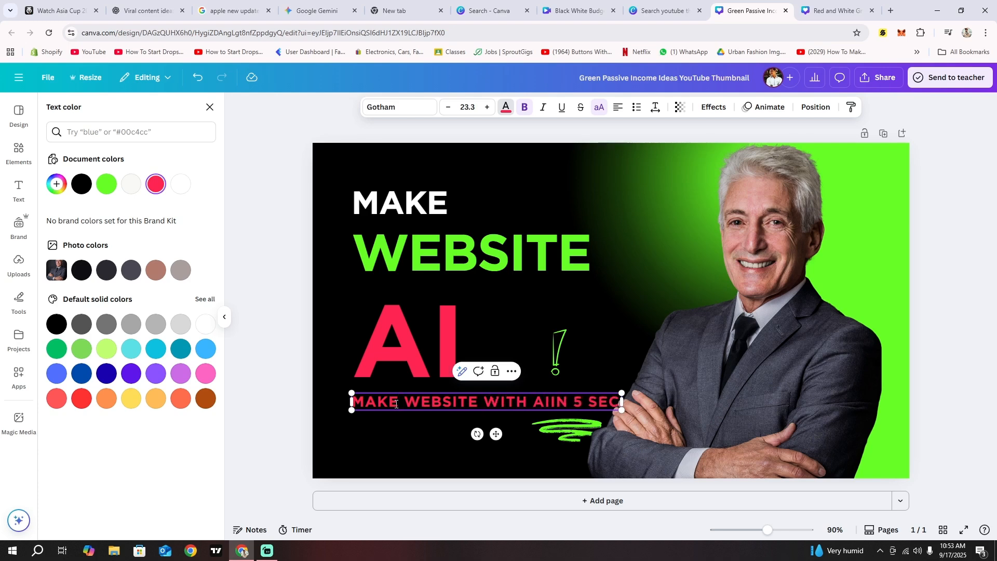
# Delete the inserted WITH AI so the tagline reads MAKE WEBSITE IN 5 SEC, and finish editing it
pyautogui.press('BackSpace')
pyautogui.press('BackSpace')
pyautogui.press('BackSpace')
pyautogui.press('BackSpace')
pyautogui.press('BackSpace')
pyautogui.press('BackSpace')
pyautogui.press('BackSpace')
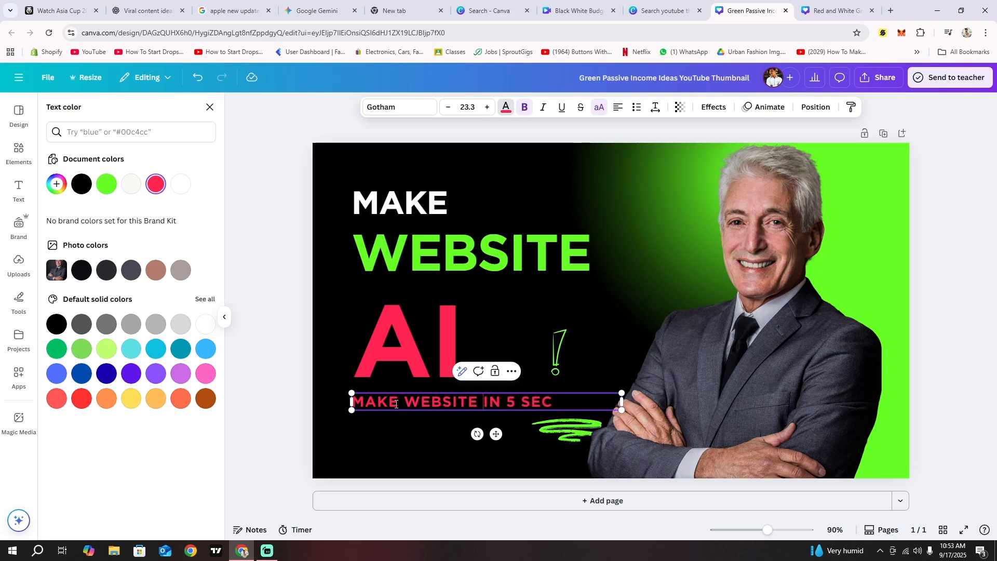
pyautogui.click(545, 206)
pyautogui.click(410, 301)
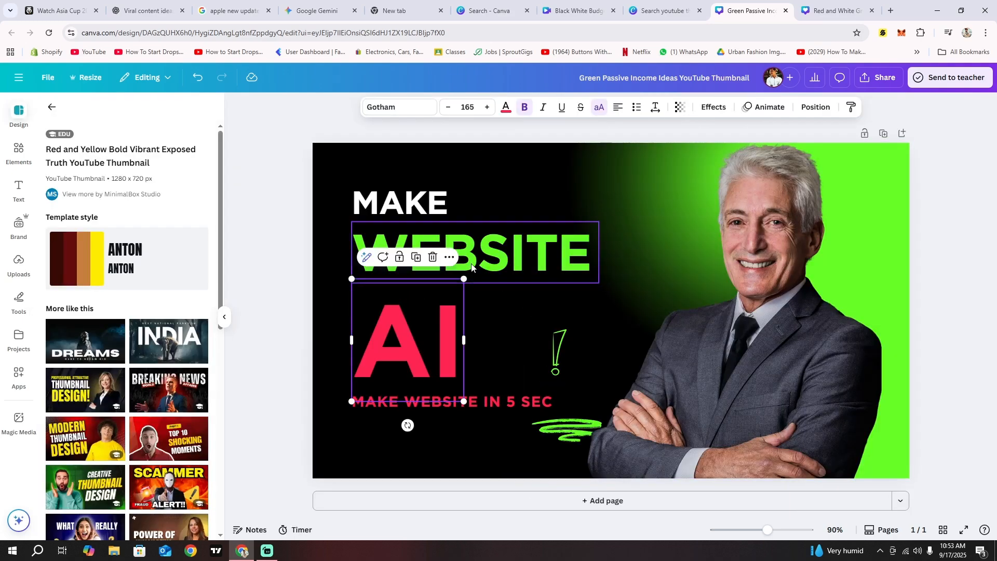
pyautogui.click(575, 213)
pyautogui.click(419, 340)
pyautogui.click(510, 265)
pyautogui.click(511, 287)
pyautogui.click(420, 345)
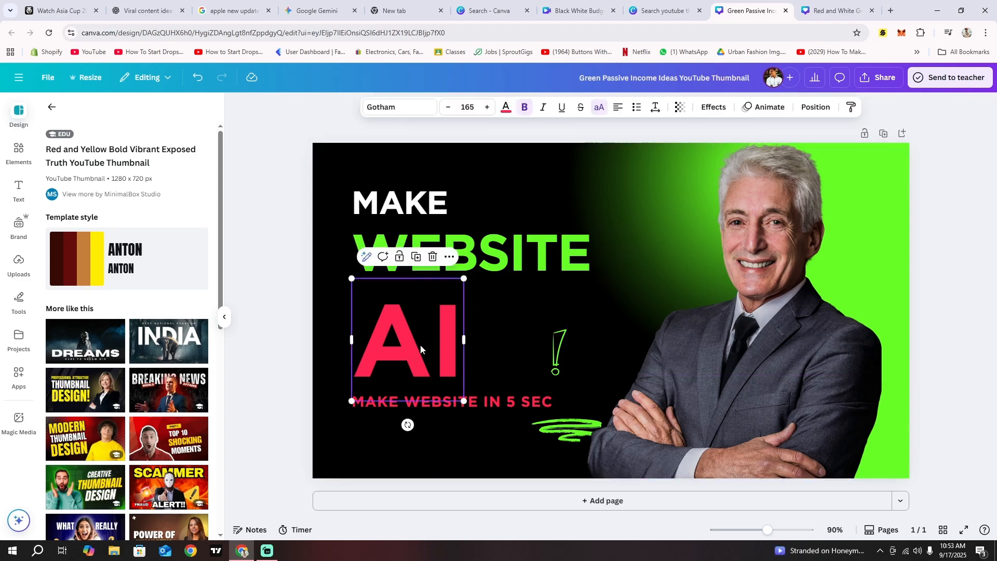
pyautogui.click(420, 345)
pyautogui.click(420, 344)
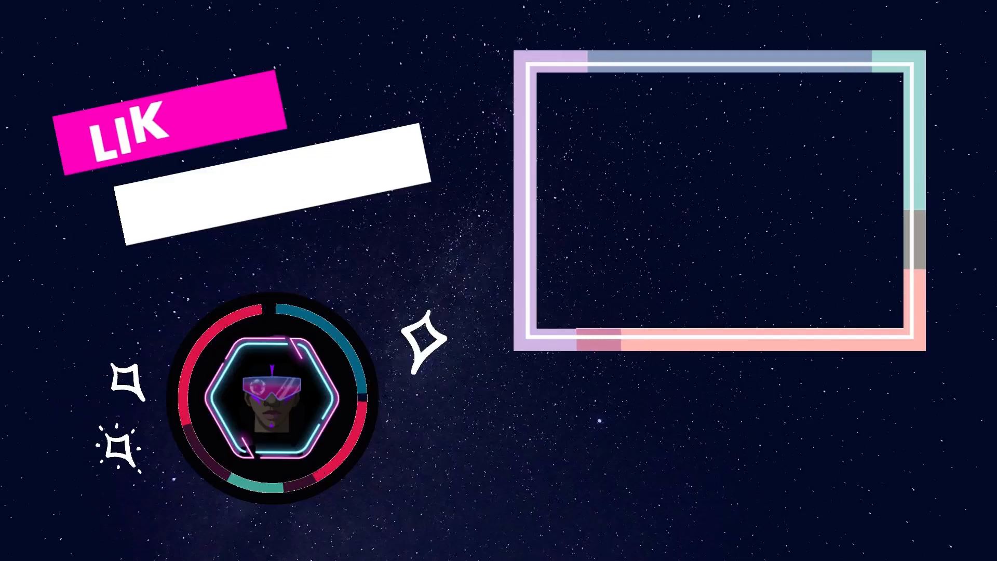